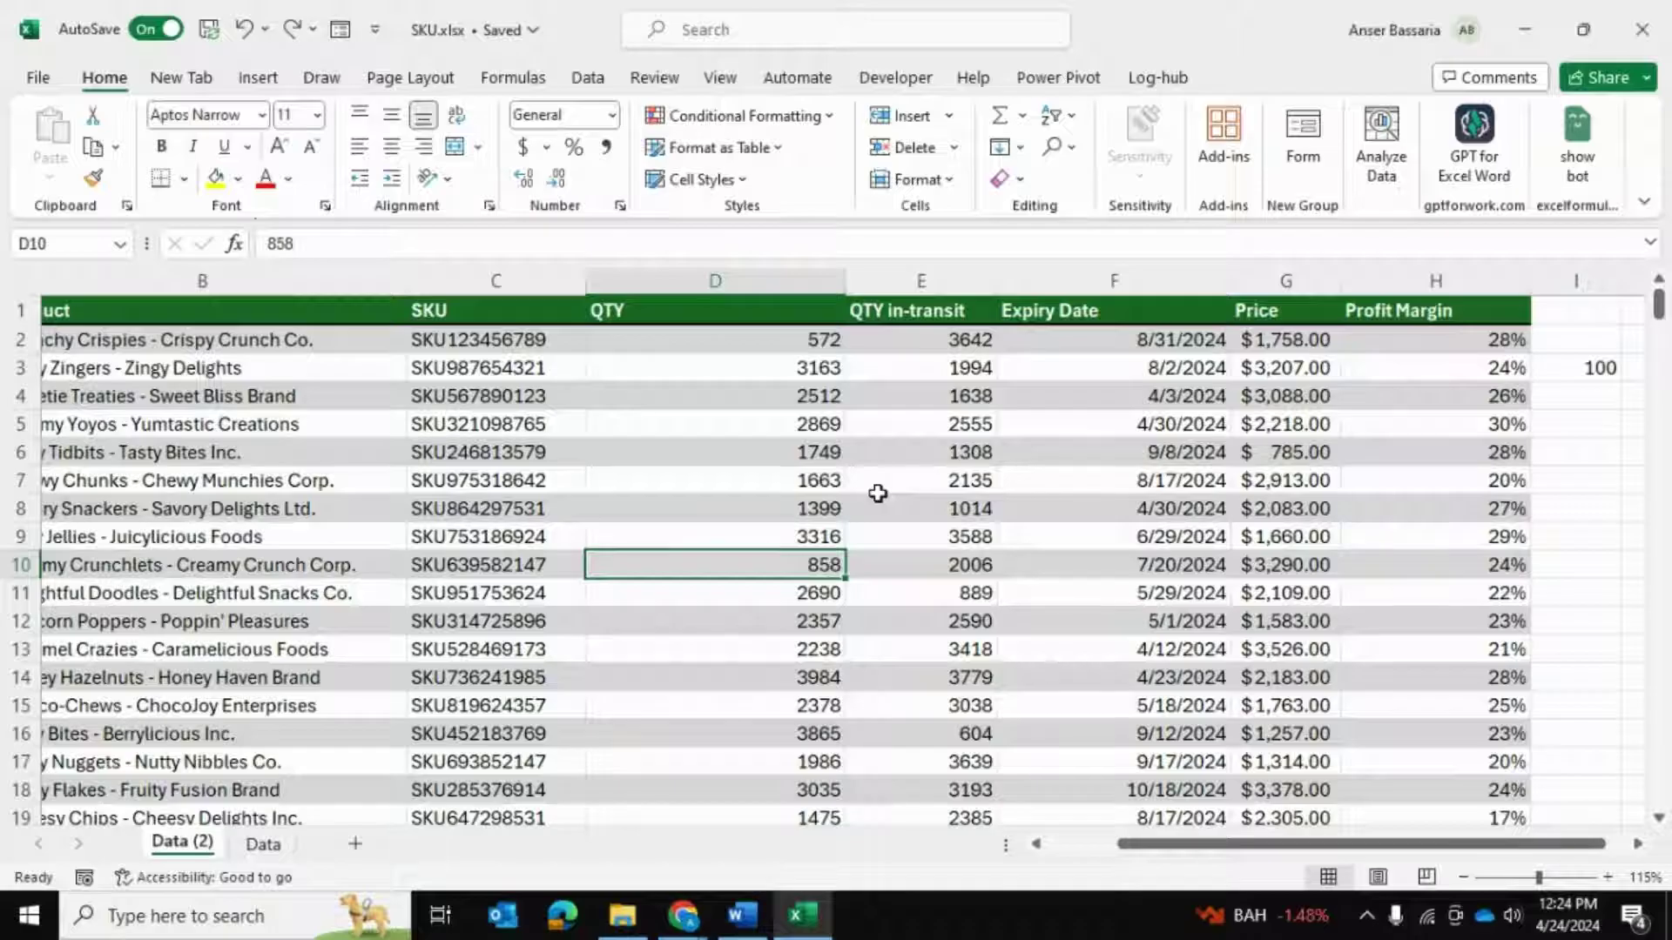
Select the Expiry Date column from F2 down to the sheet's last row, scrolling back to the top
scroll(878, 493, left, 1)
scroll(877, 493, left, 2)
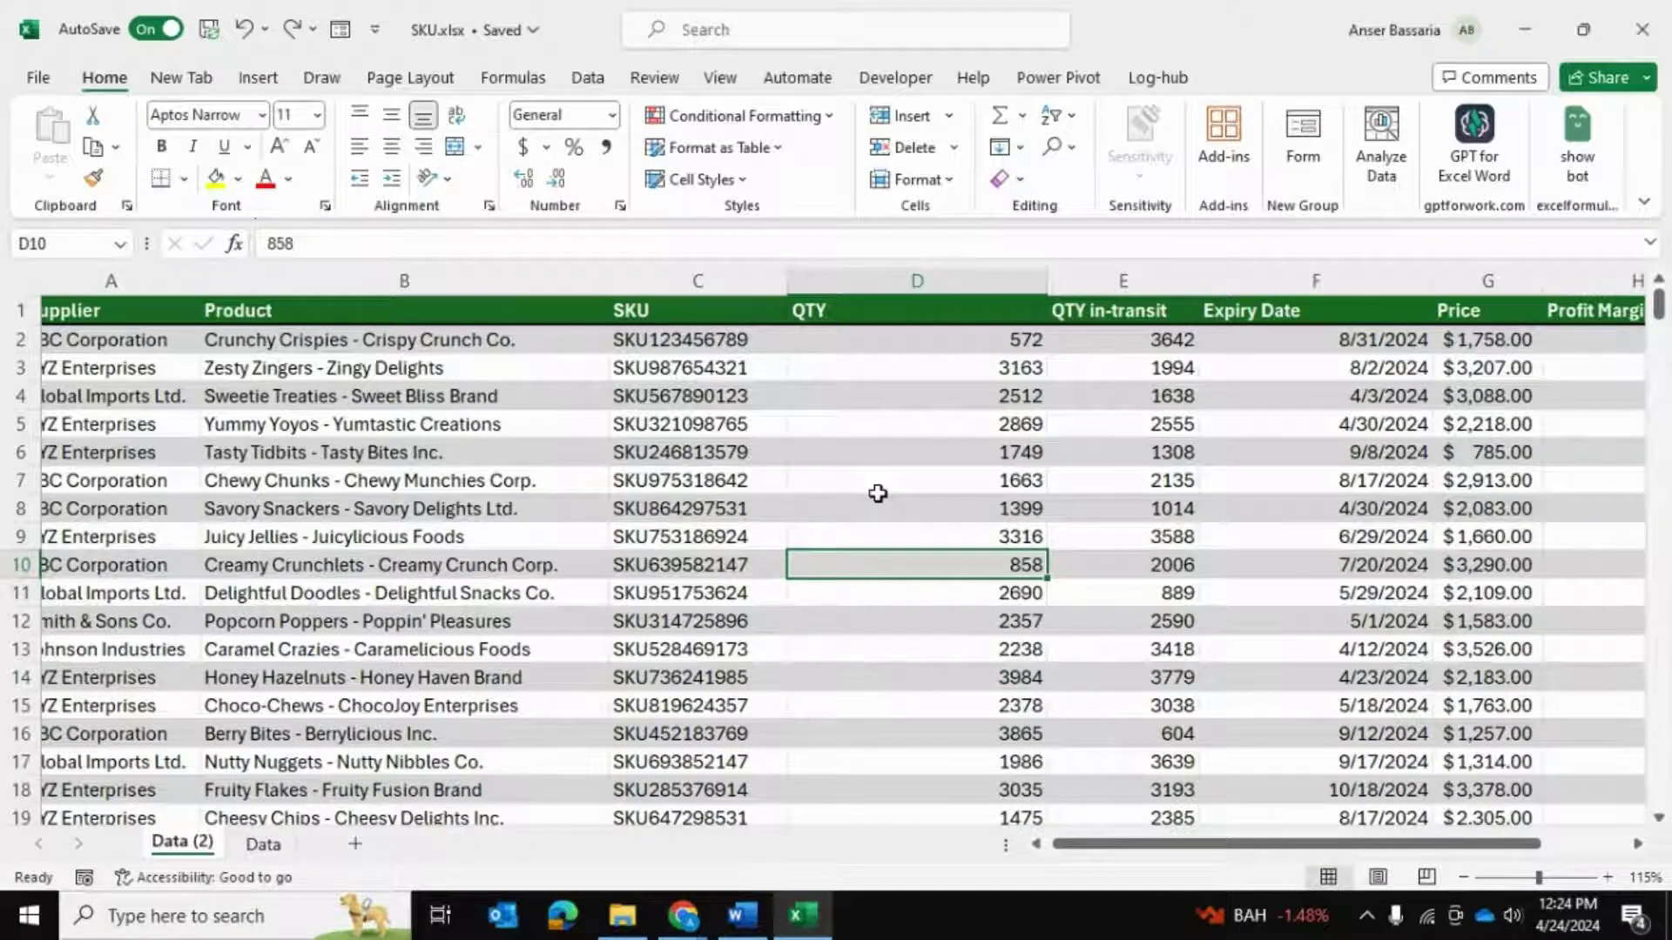
scroll(878, 492, left, 1)
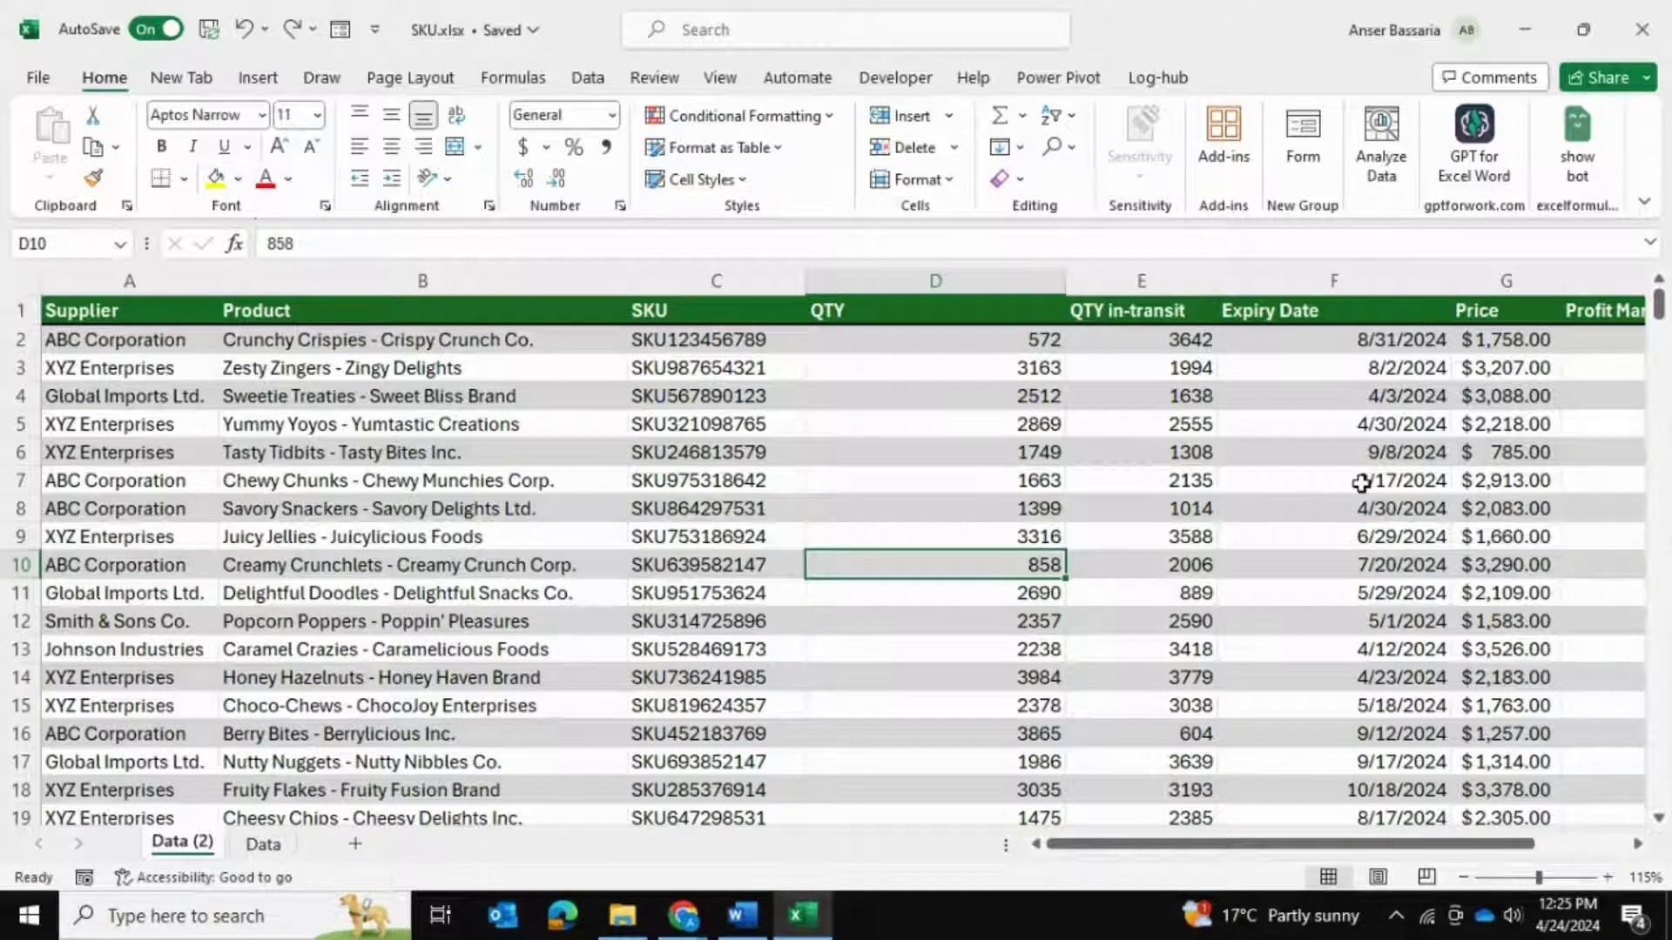
click(1287, 400)
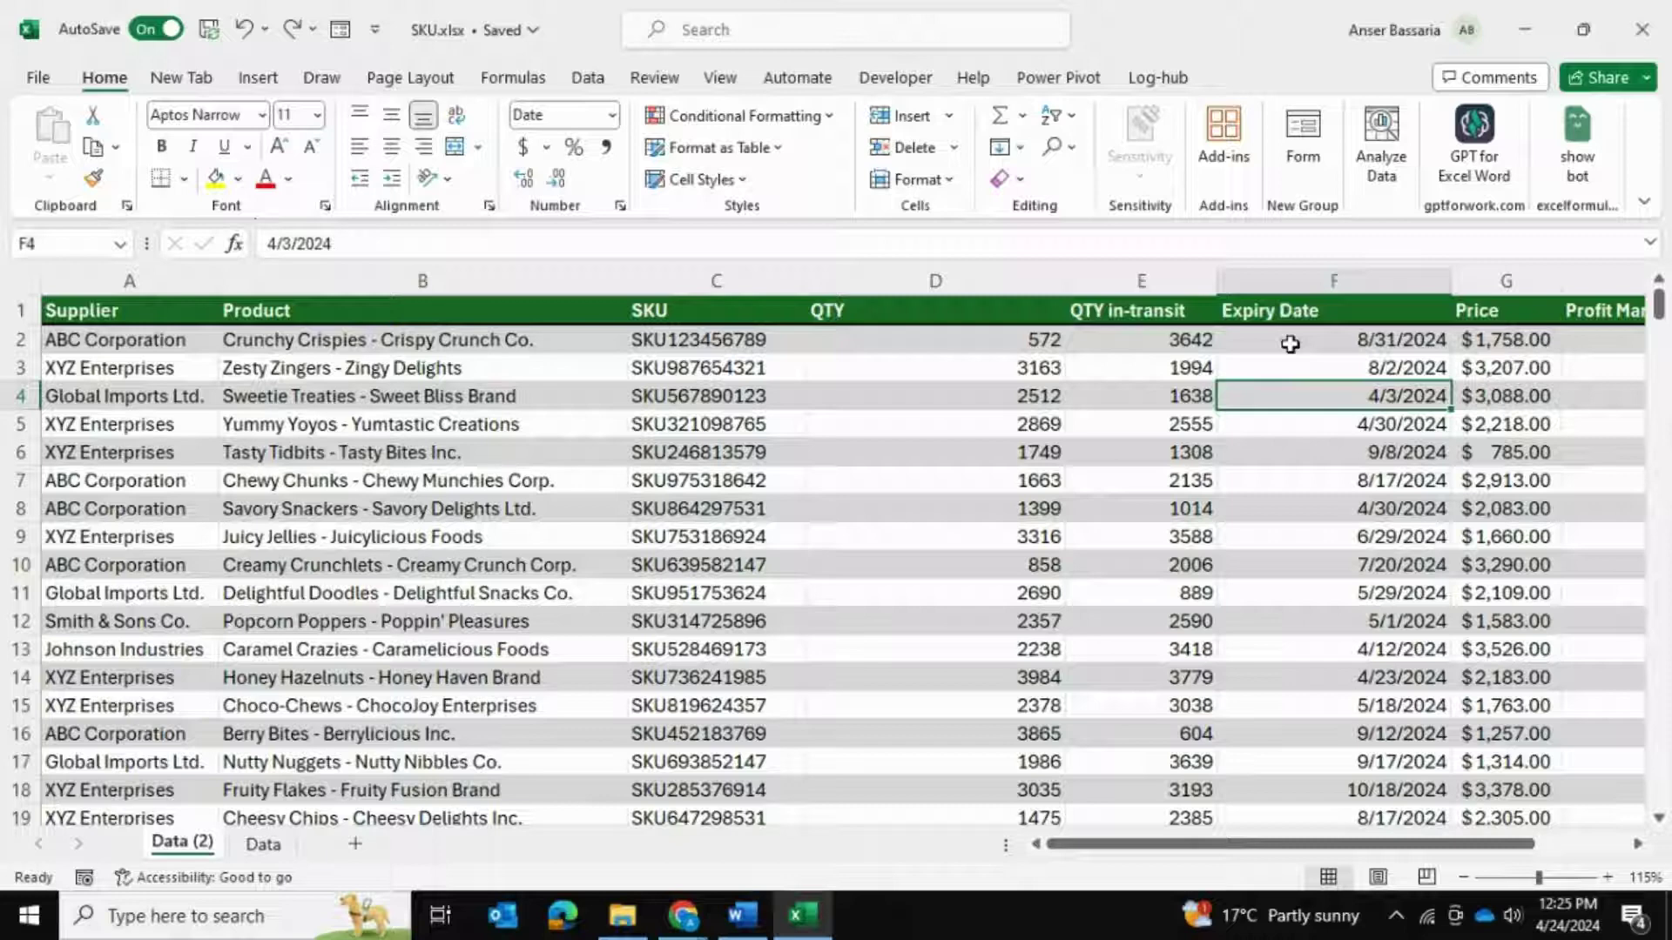
click(1289, 345)
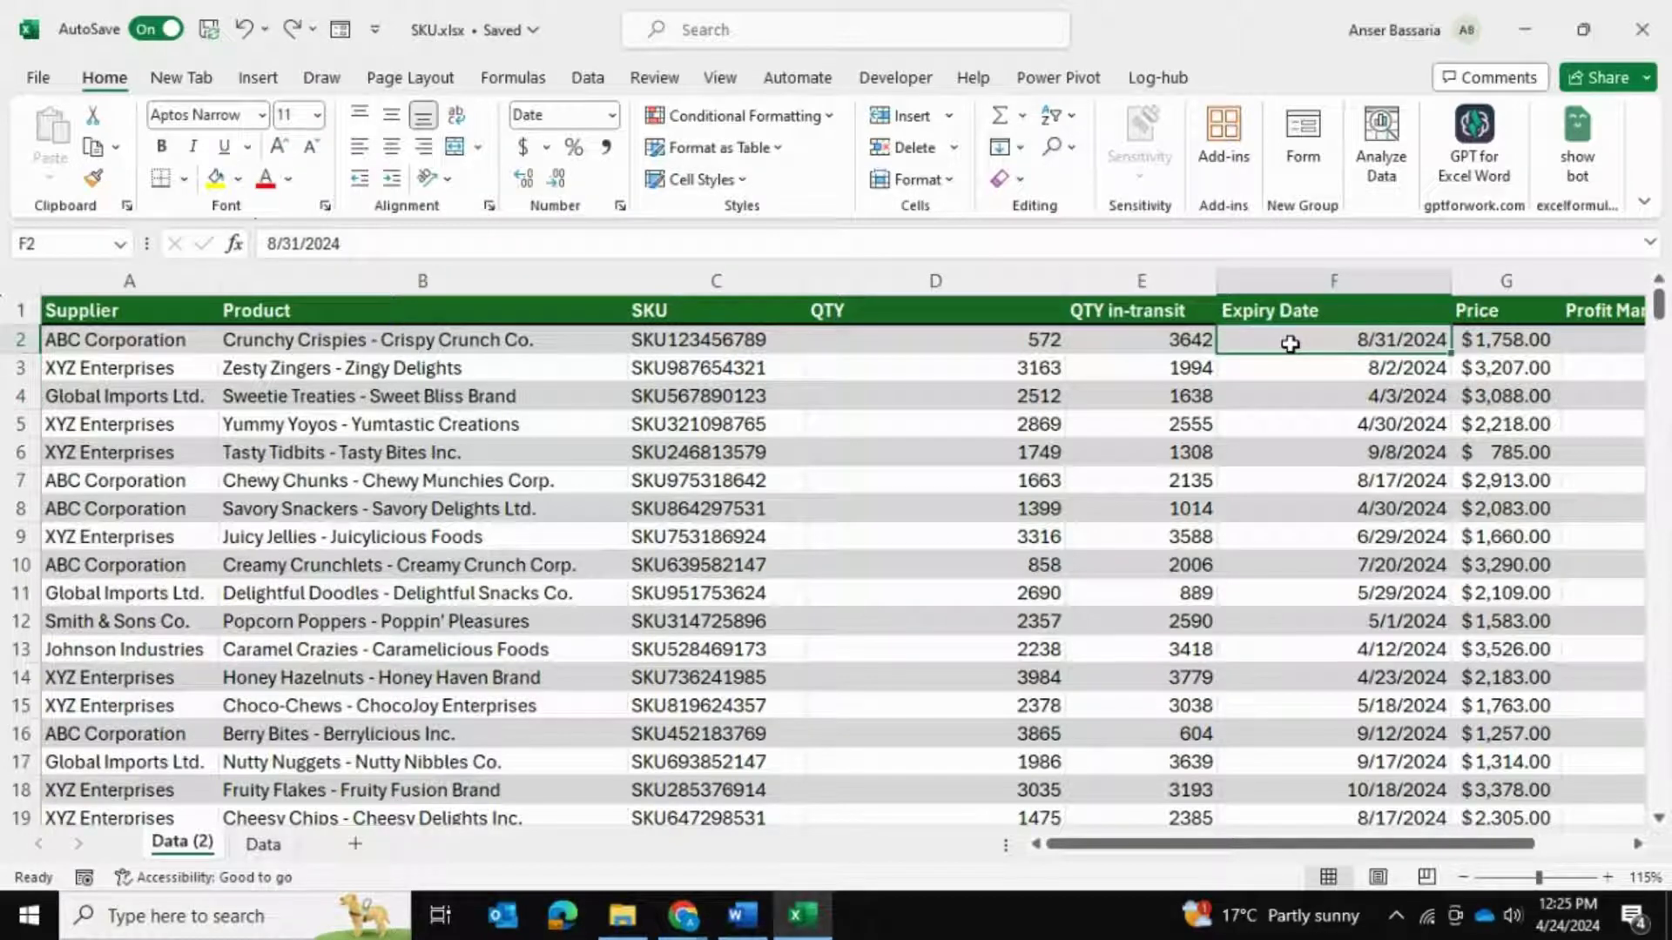
key(ctrl+shift+Down)
key(ctrl+shift+Down)
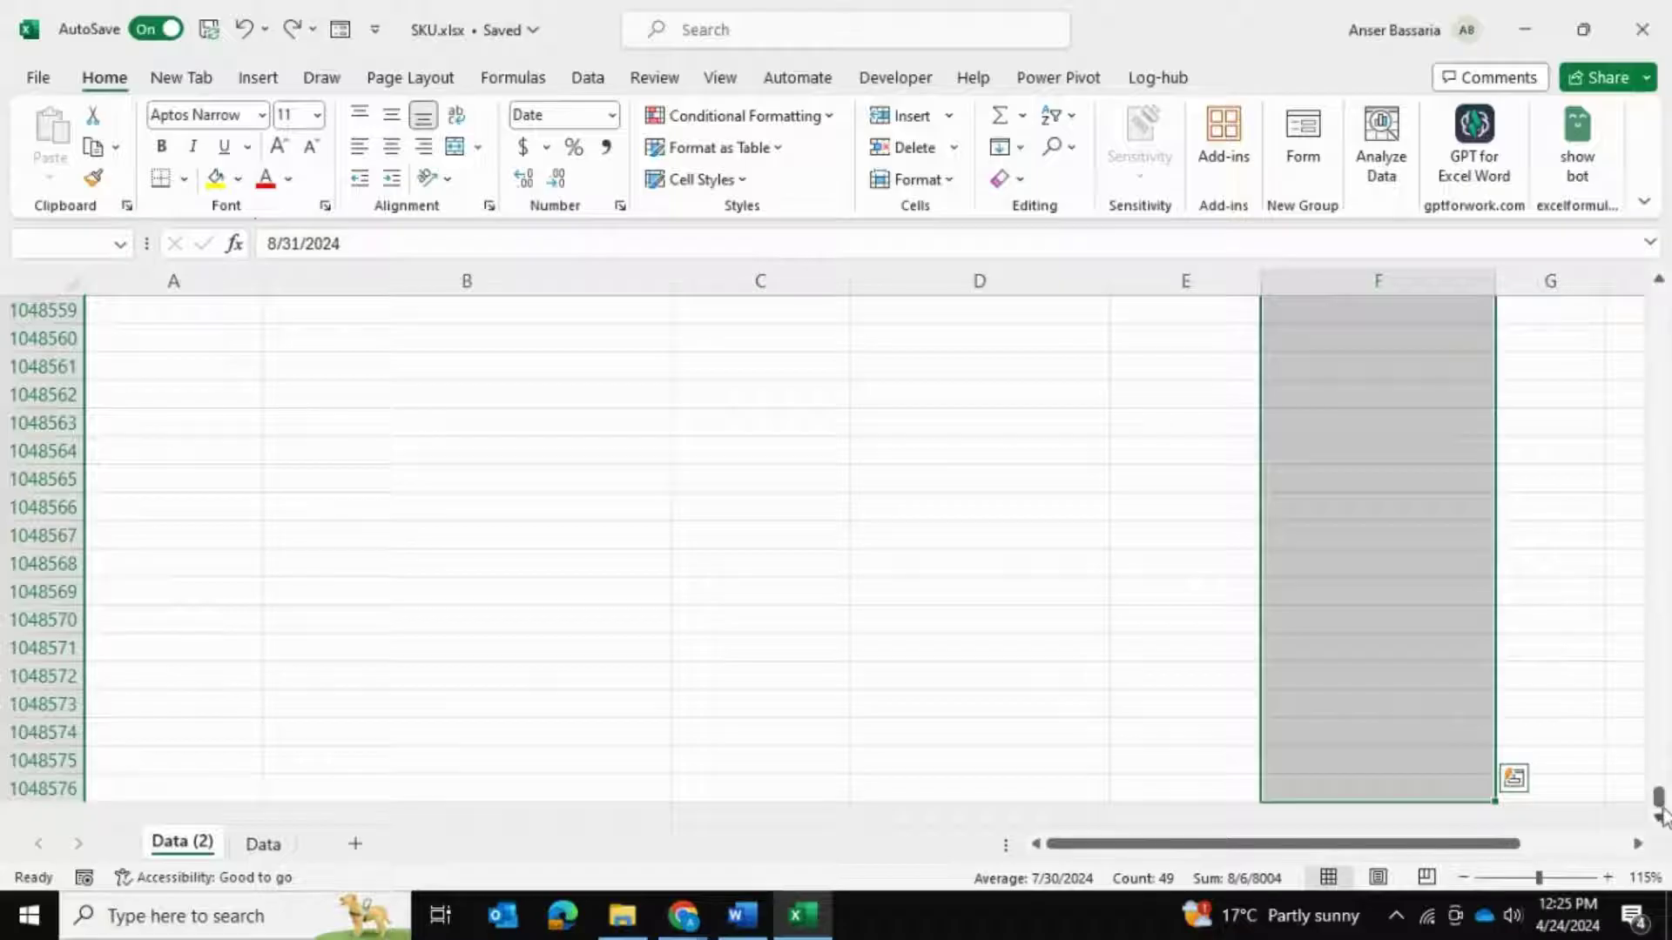
drag(1659, 810, 1659, 304)
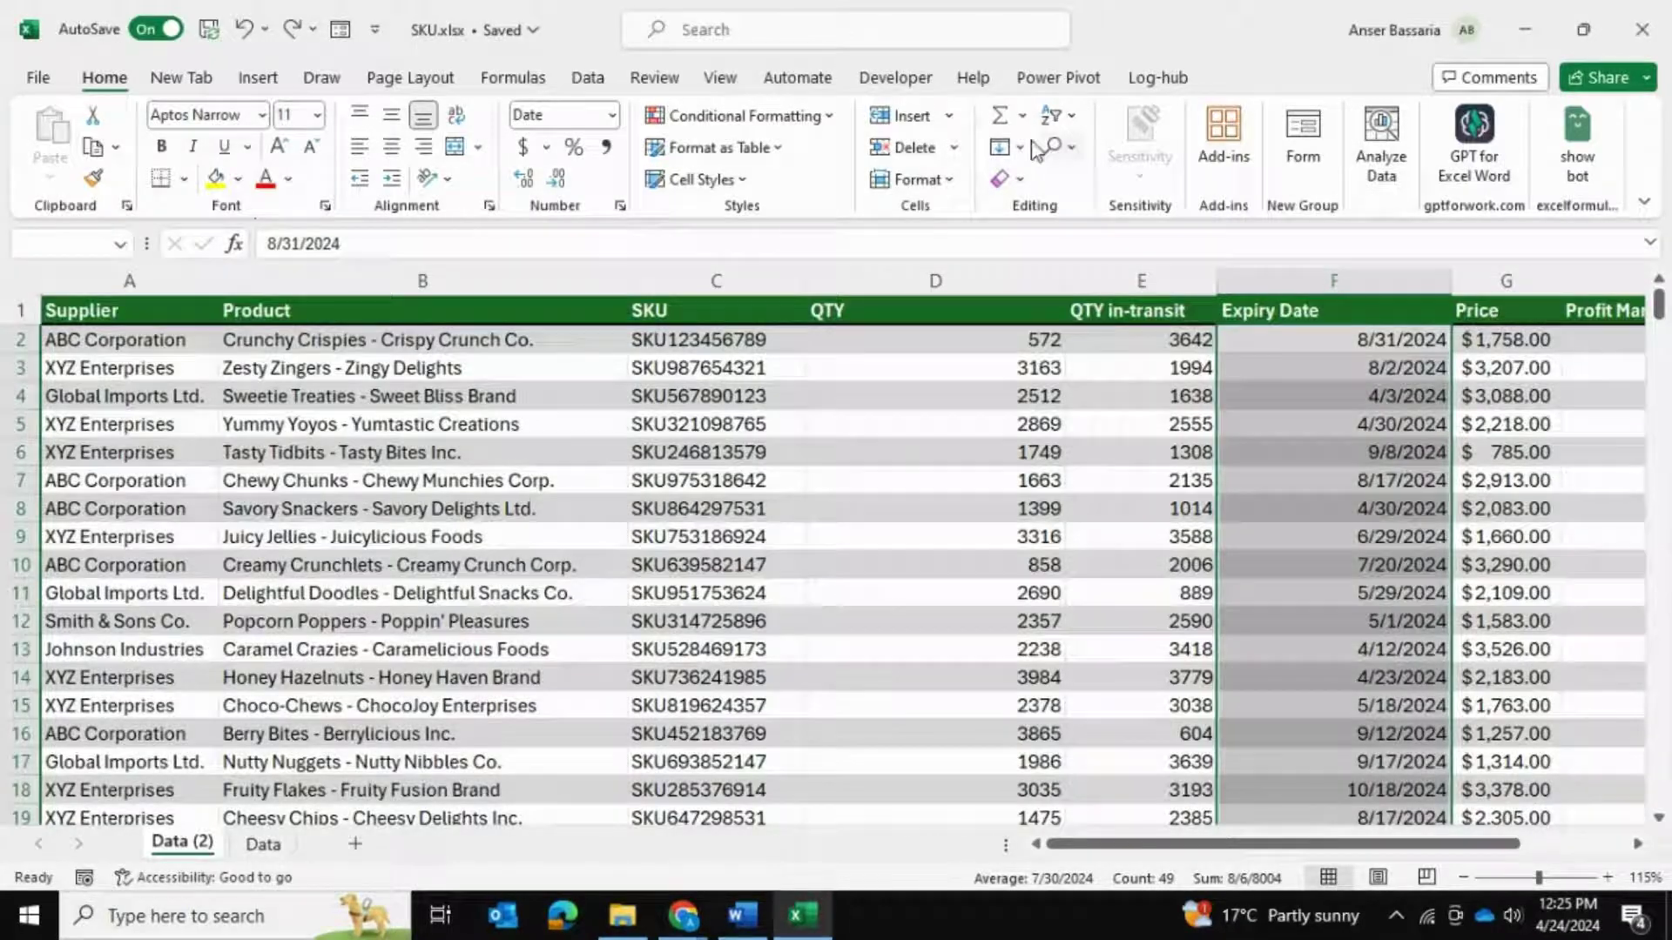
Start a new 'Use a formula' rule from the Conditional Formatting Rules Manager
click(773, 115)
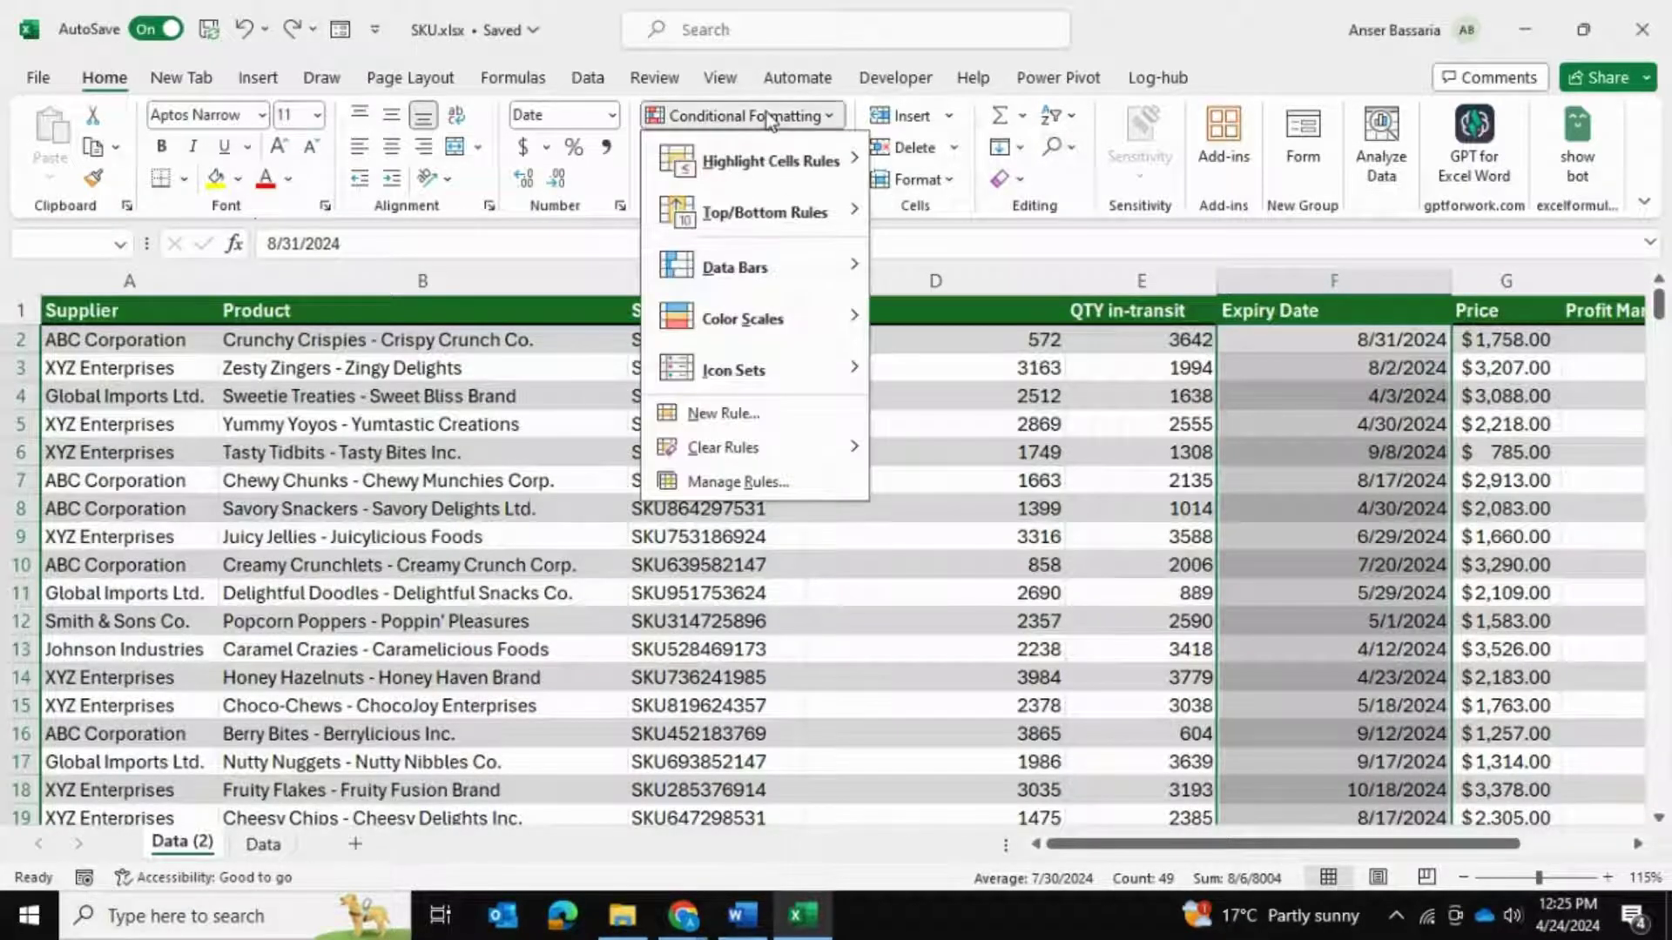
click(734, 484)
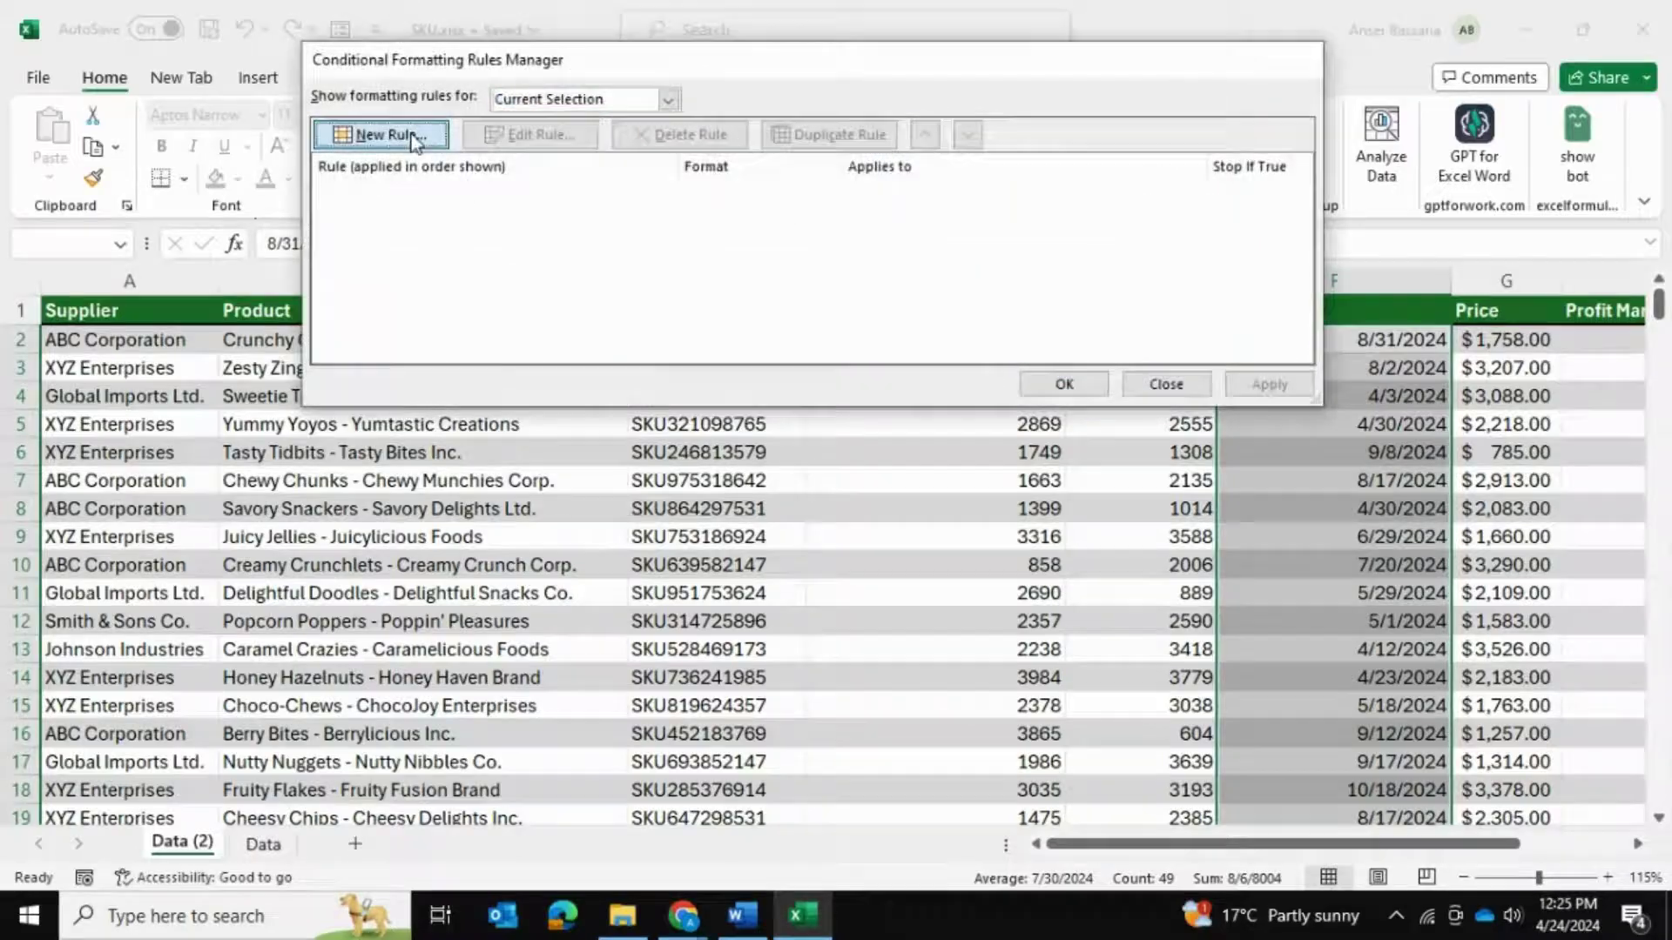
click(411, 136)
click(571, 197)
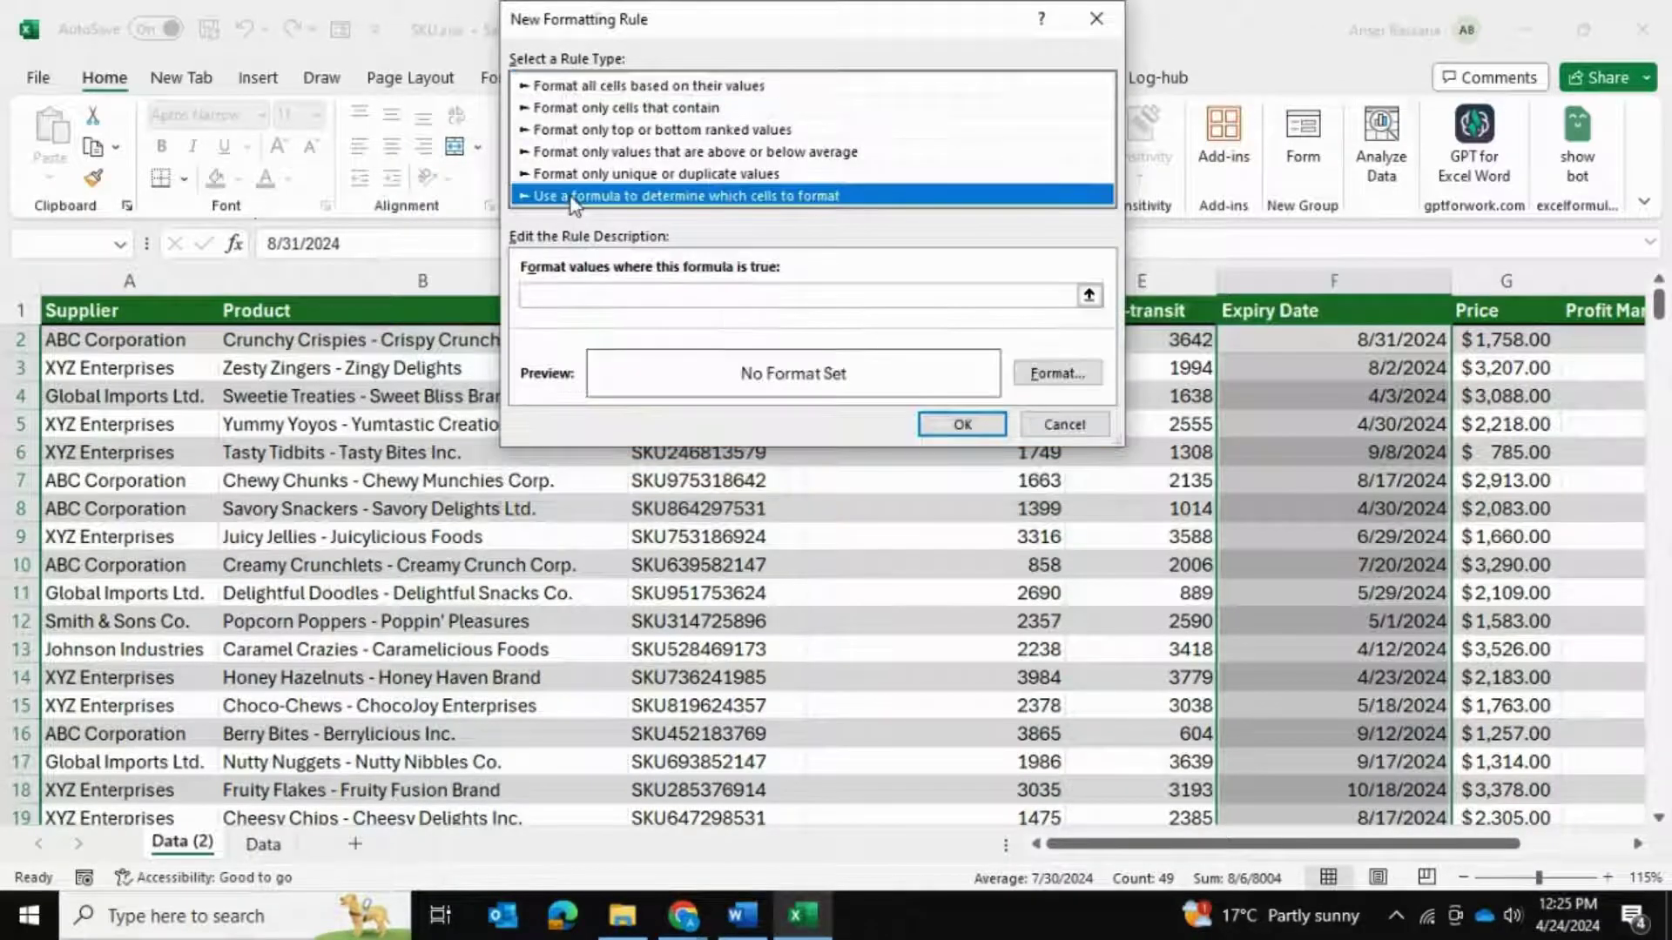
Enter the rule formula =$F2-today()<7, locking only the F column
click(569, 298)
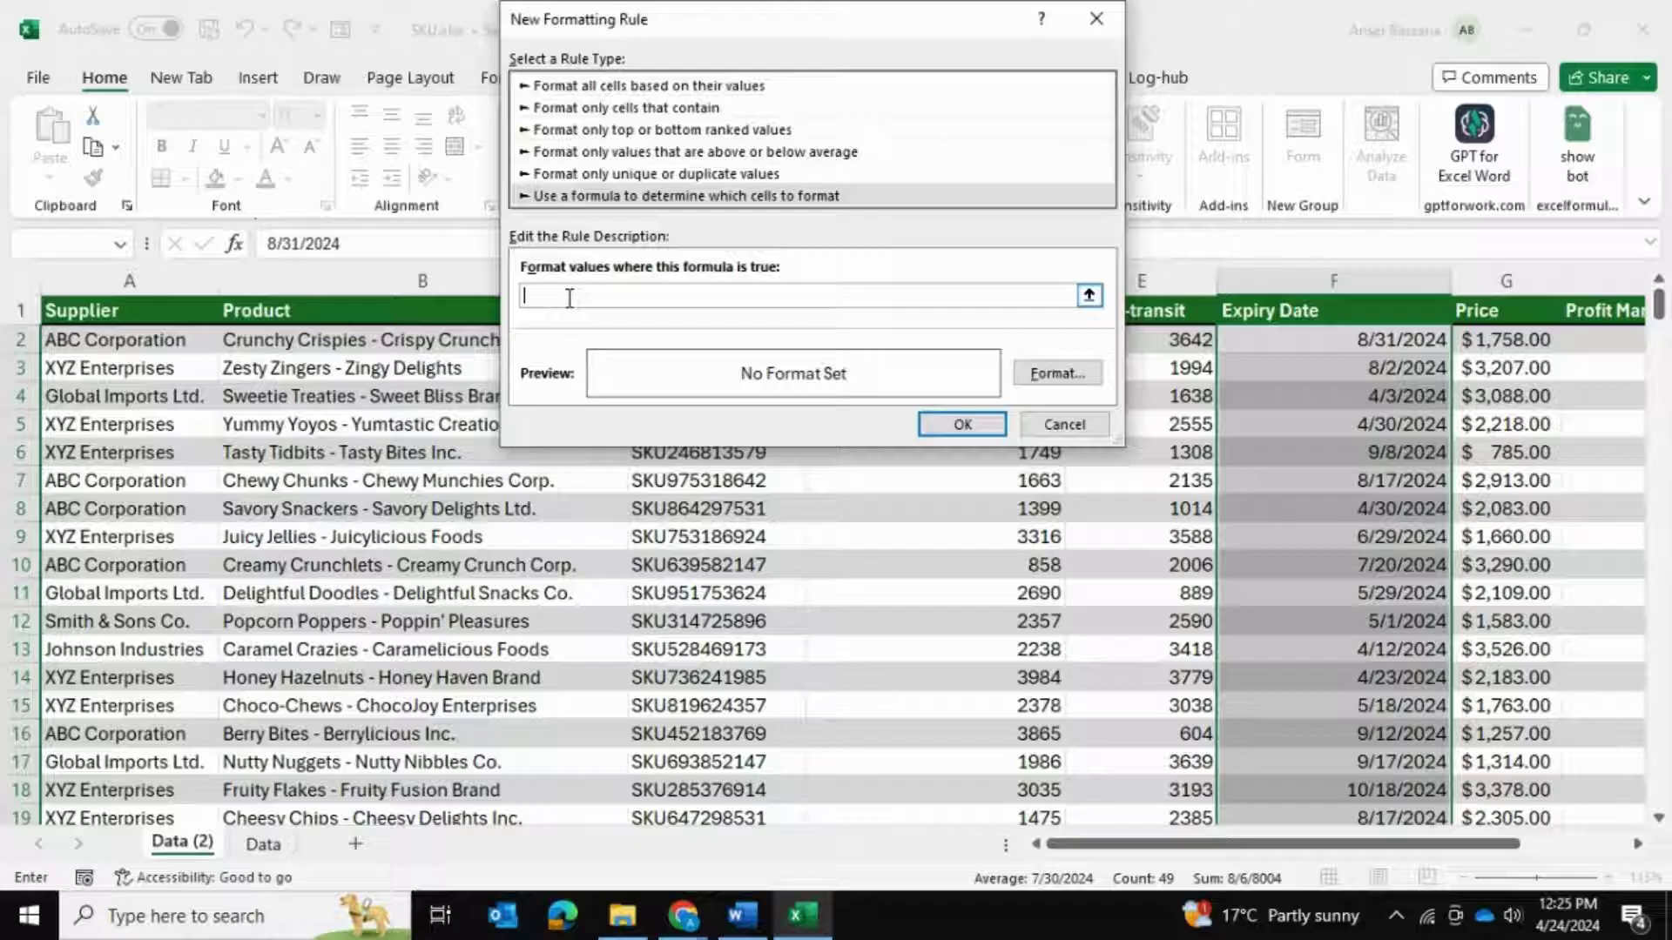
text(=)
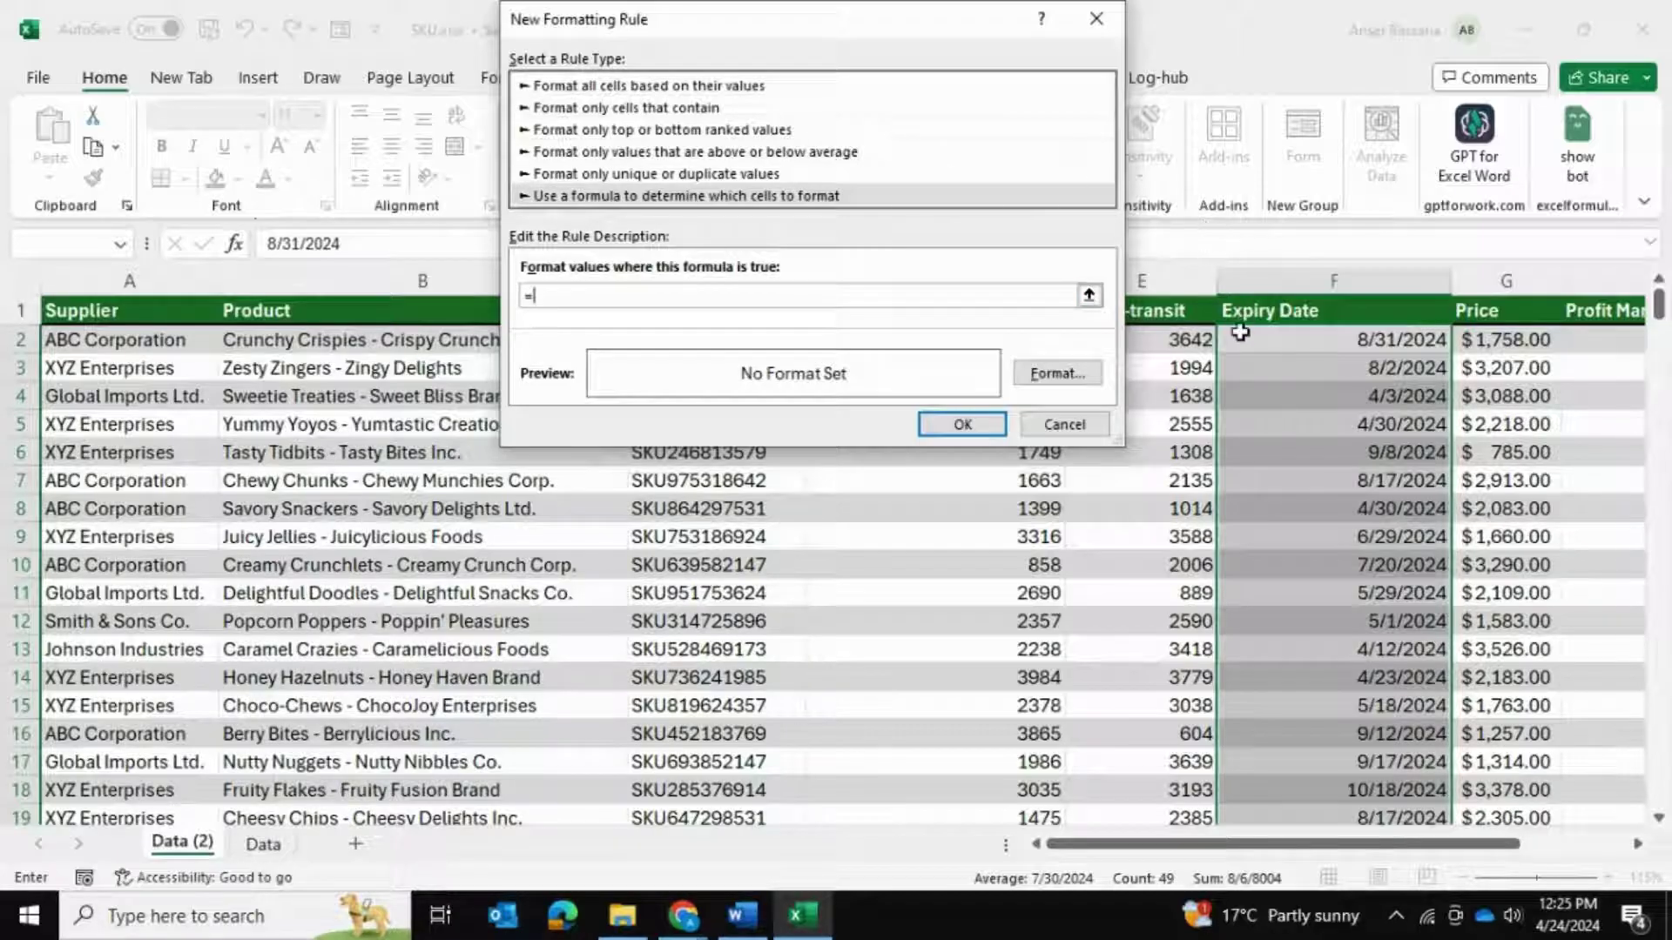
click(1238, 338)
key(BackSpace)
key(BackSpace)
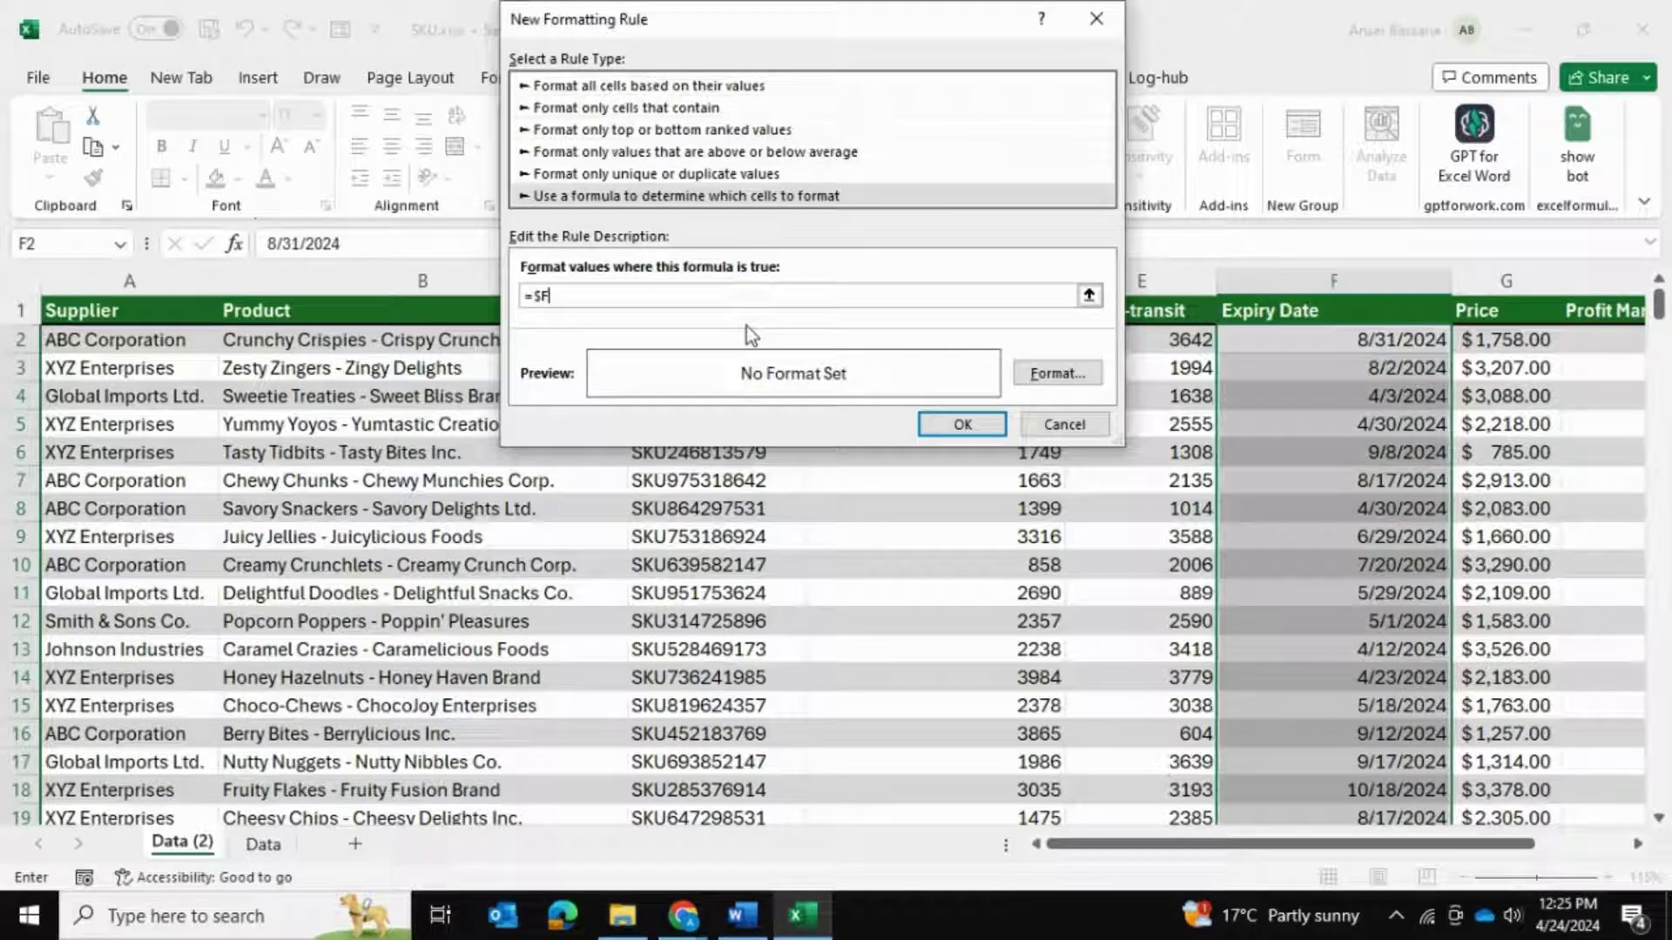
text(2)
text(-today)
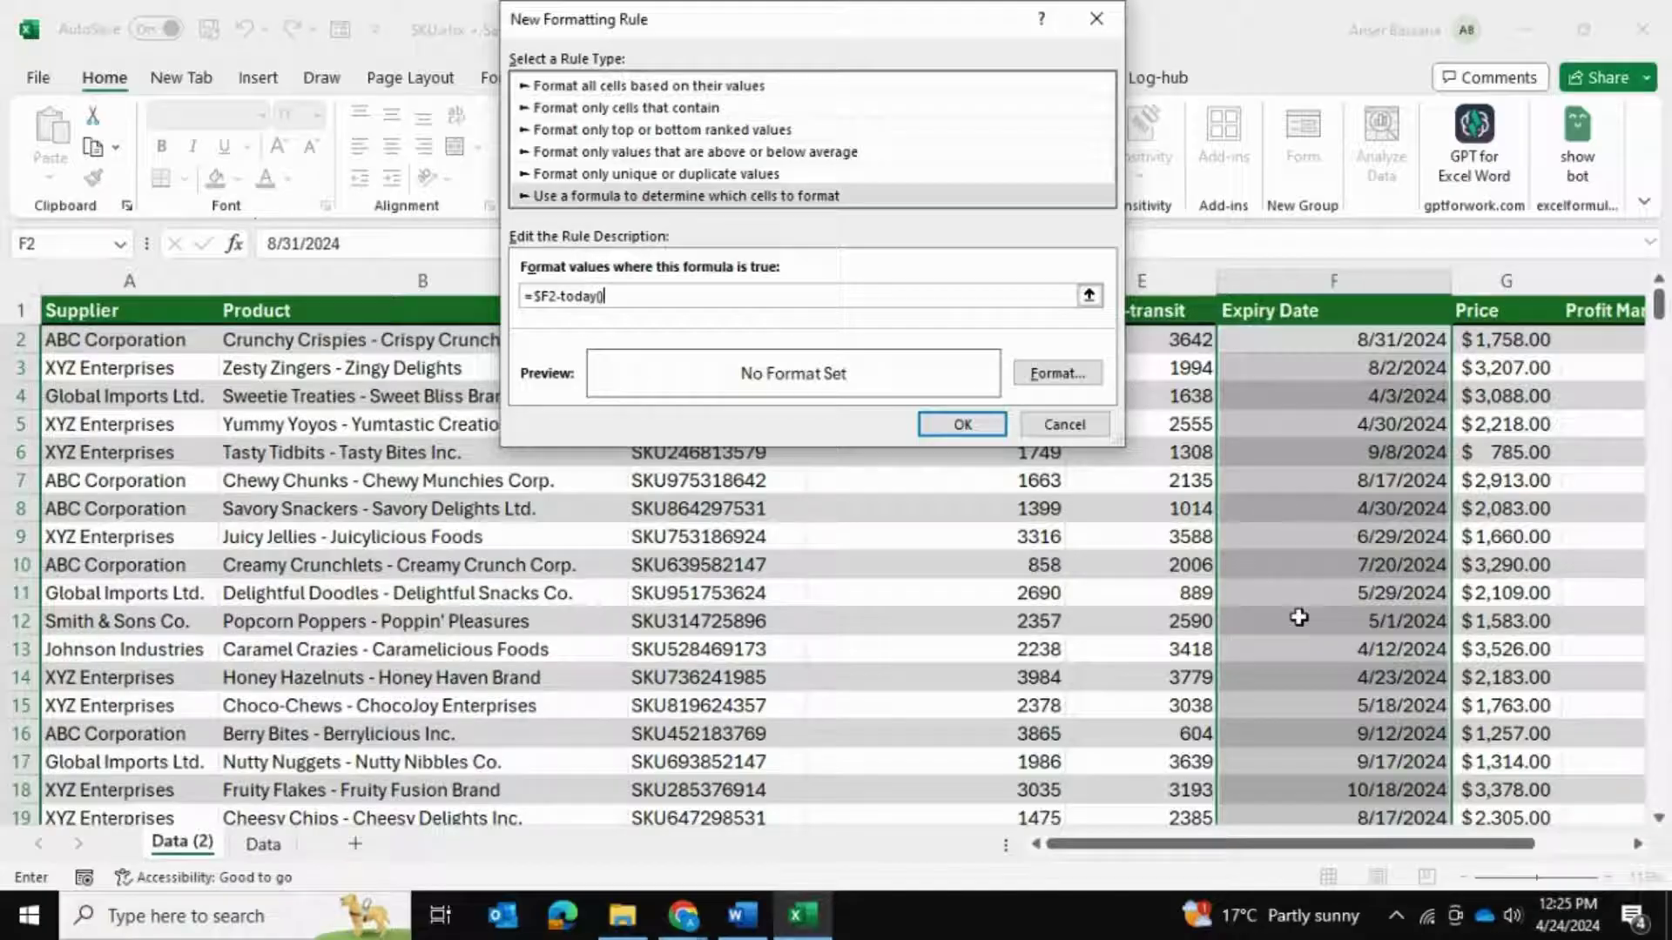
text(()<7)
Give the rule a gold fill and apply it to the Expiry Date column
click(1056, 372)
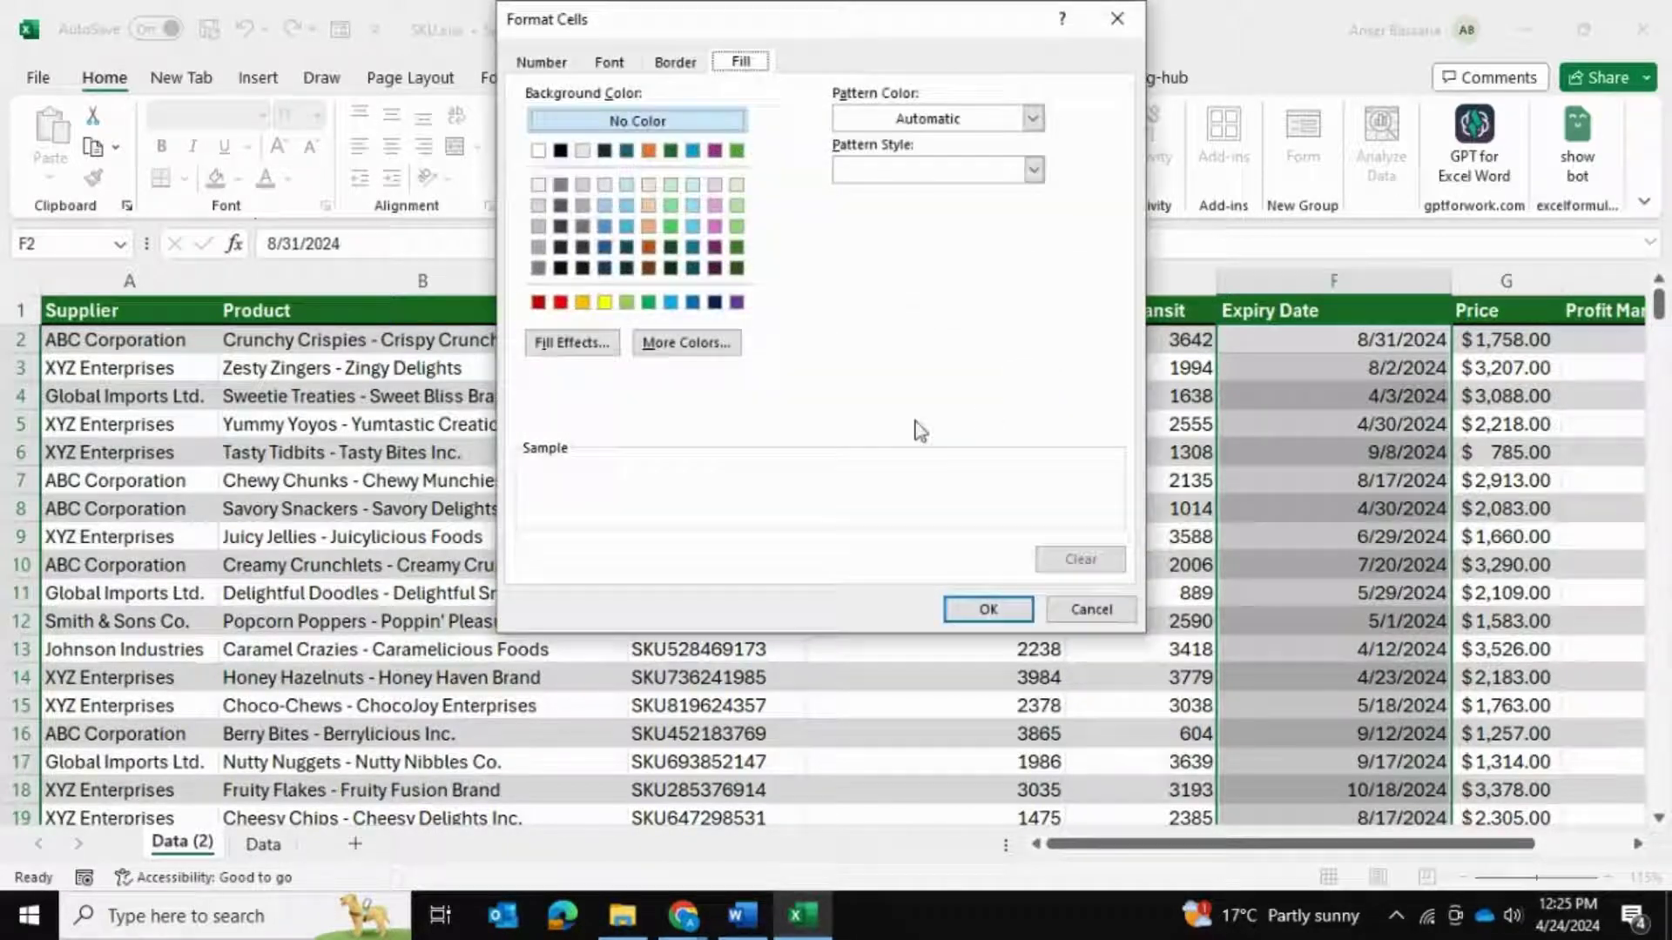
click(585, 304)
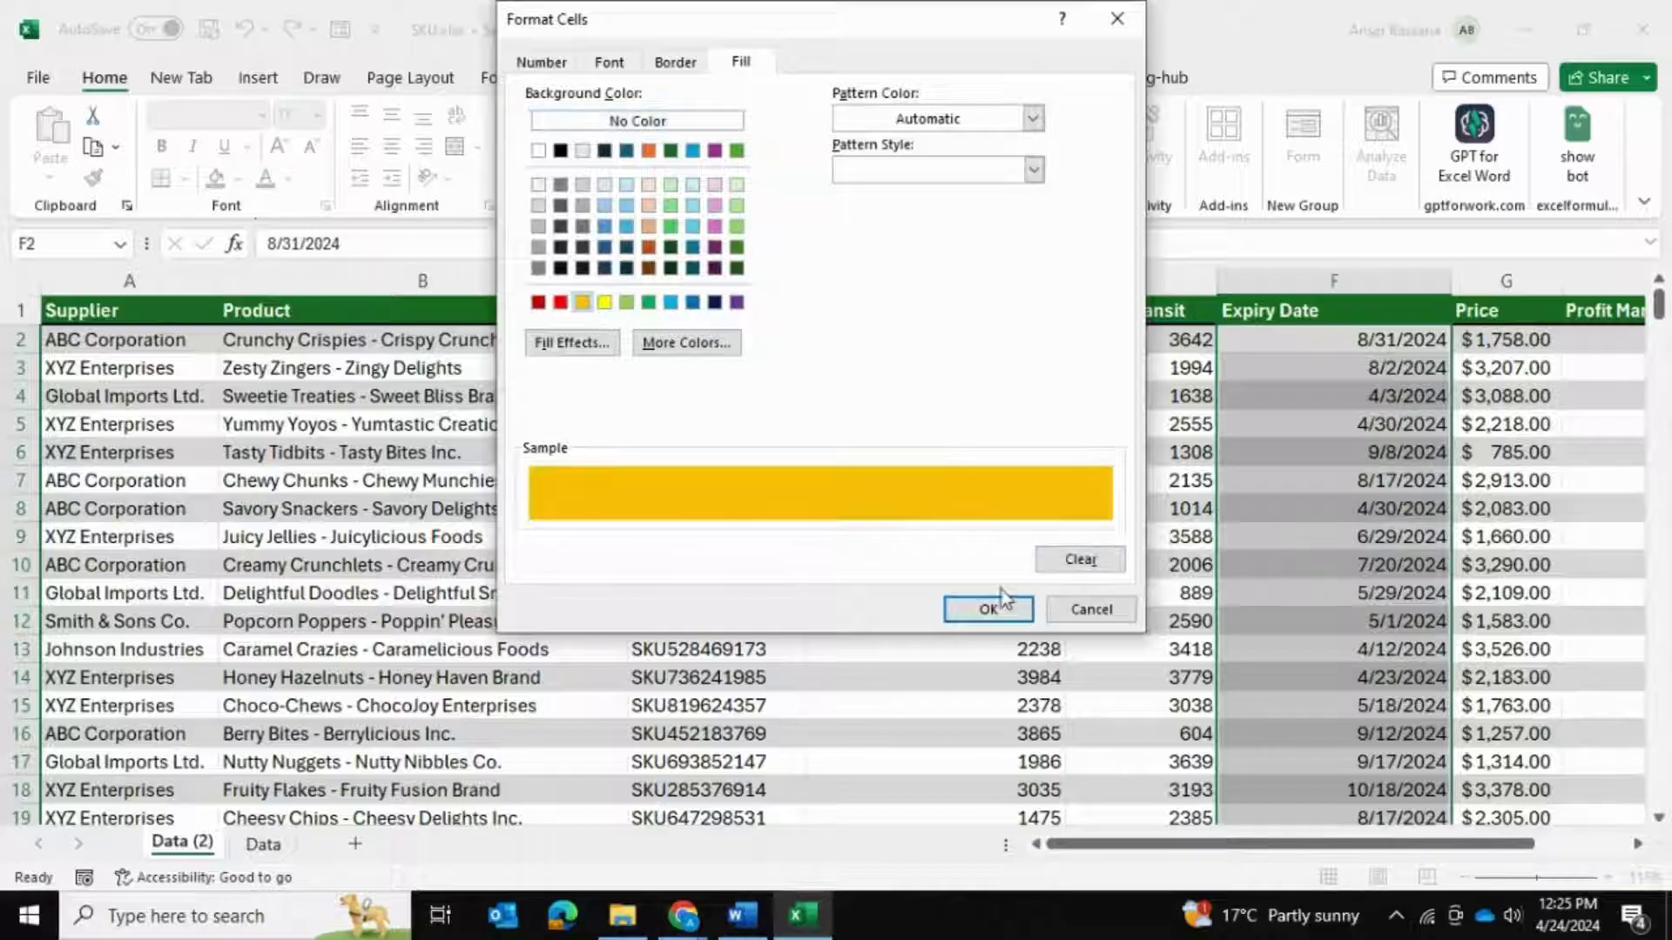
click(989, 608)
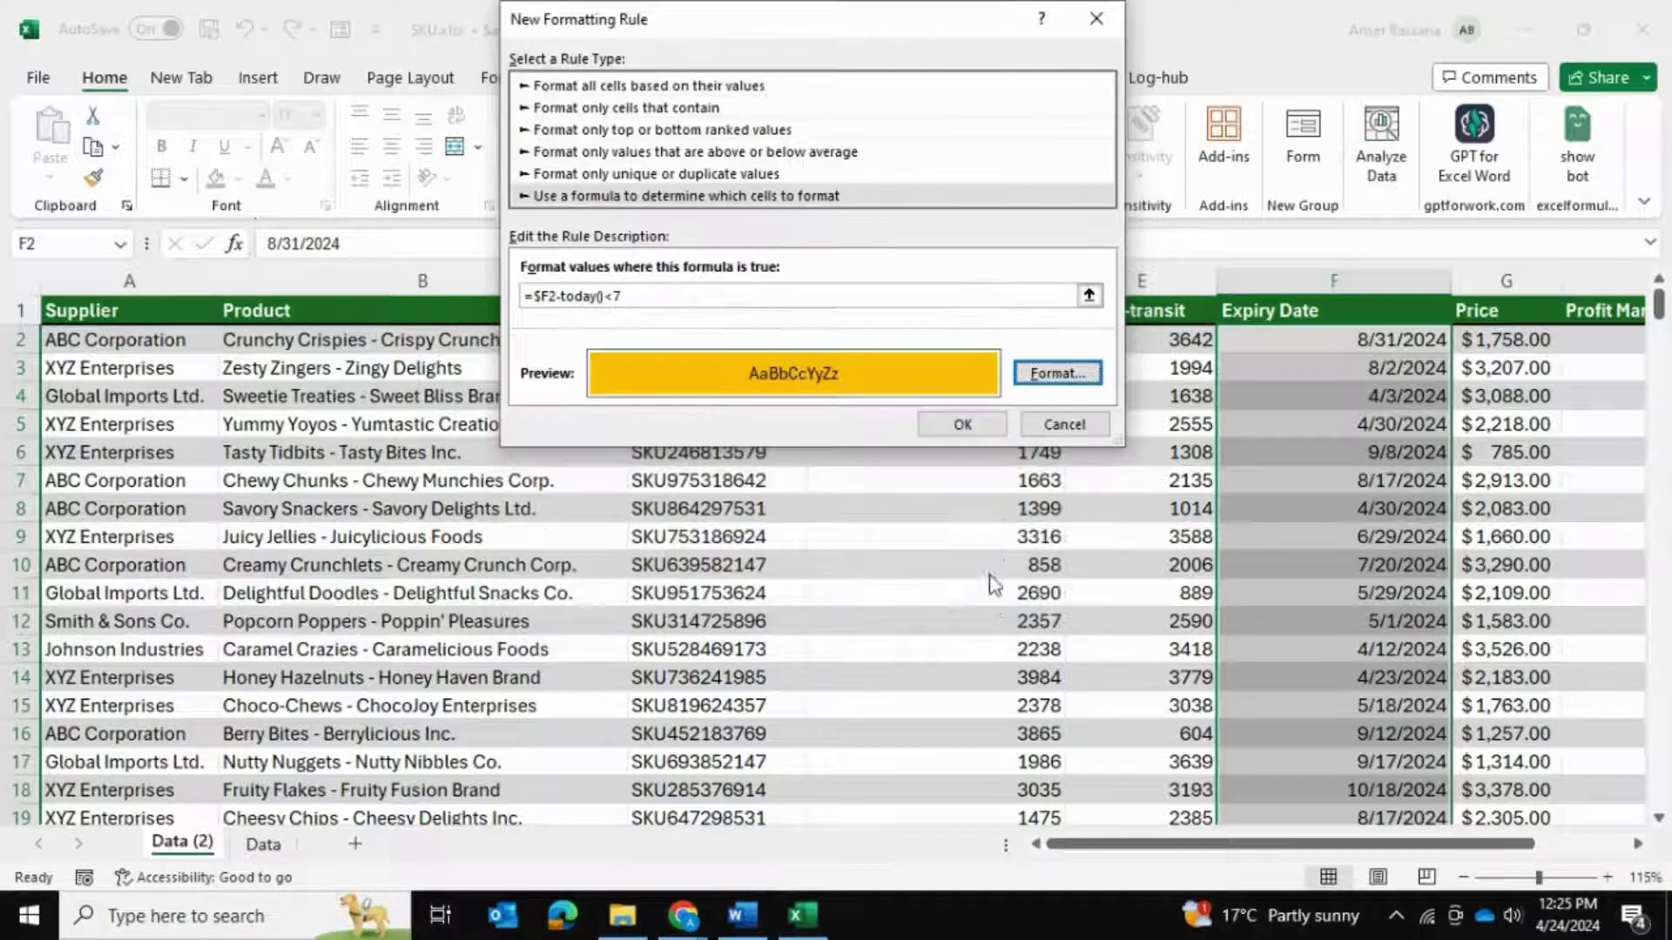
click(963, 425)
click(1254, 387)
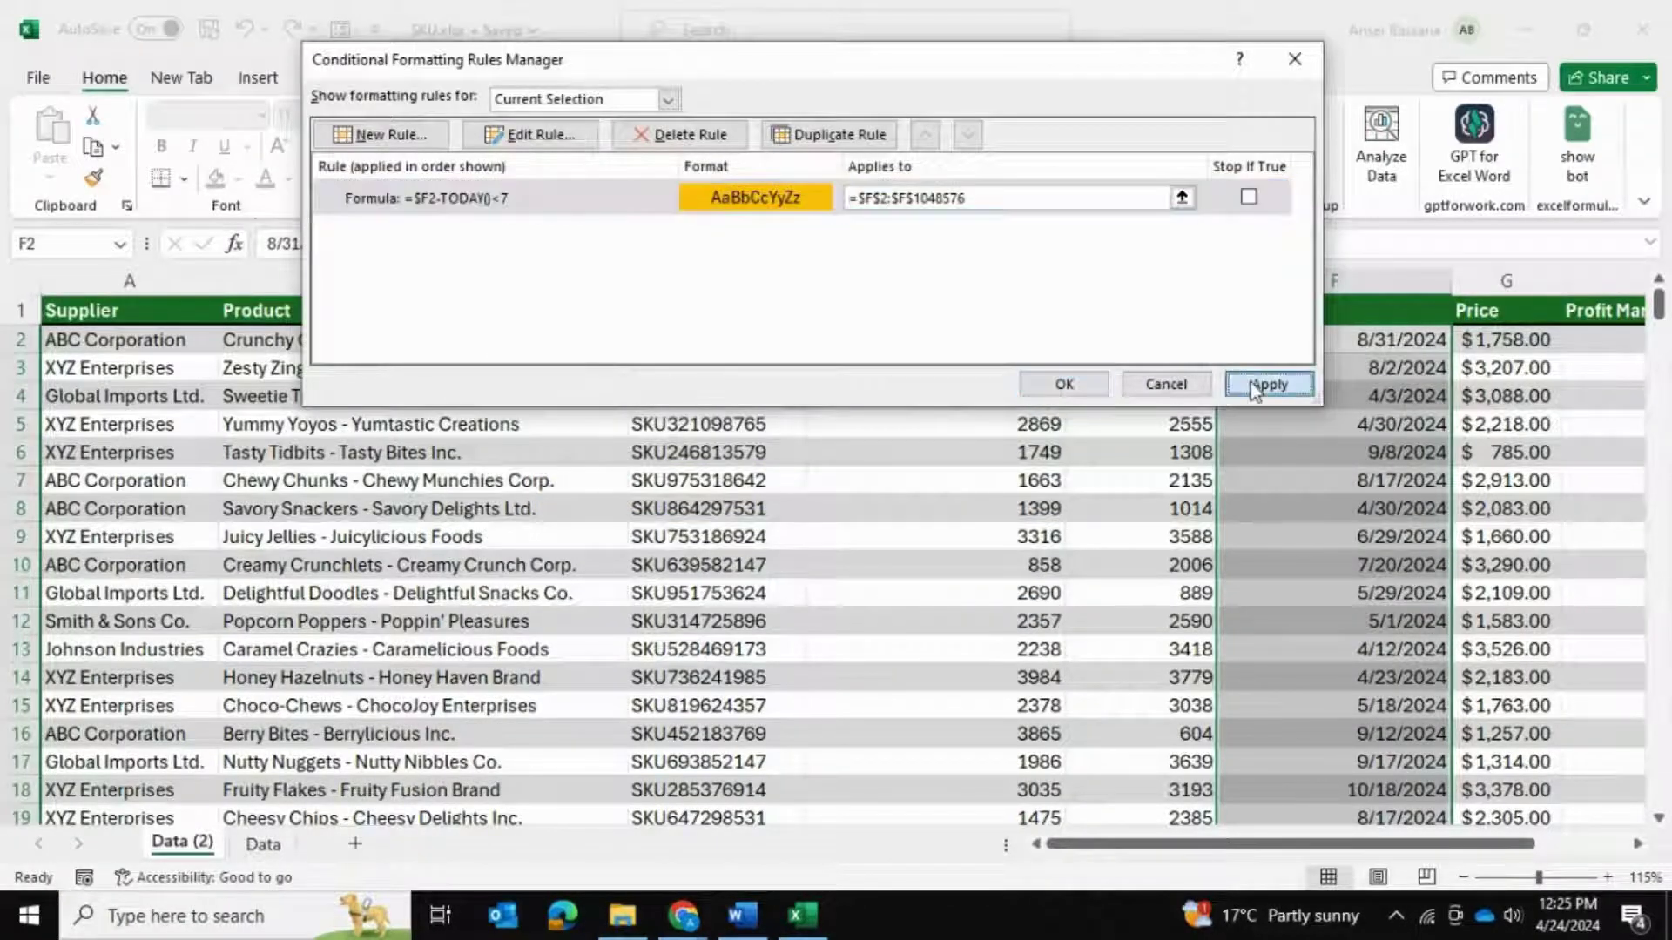
click(1064, 384)
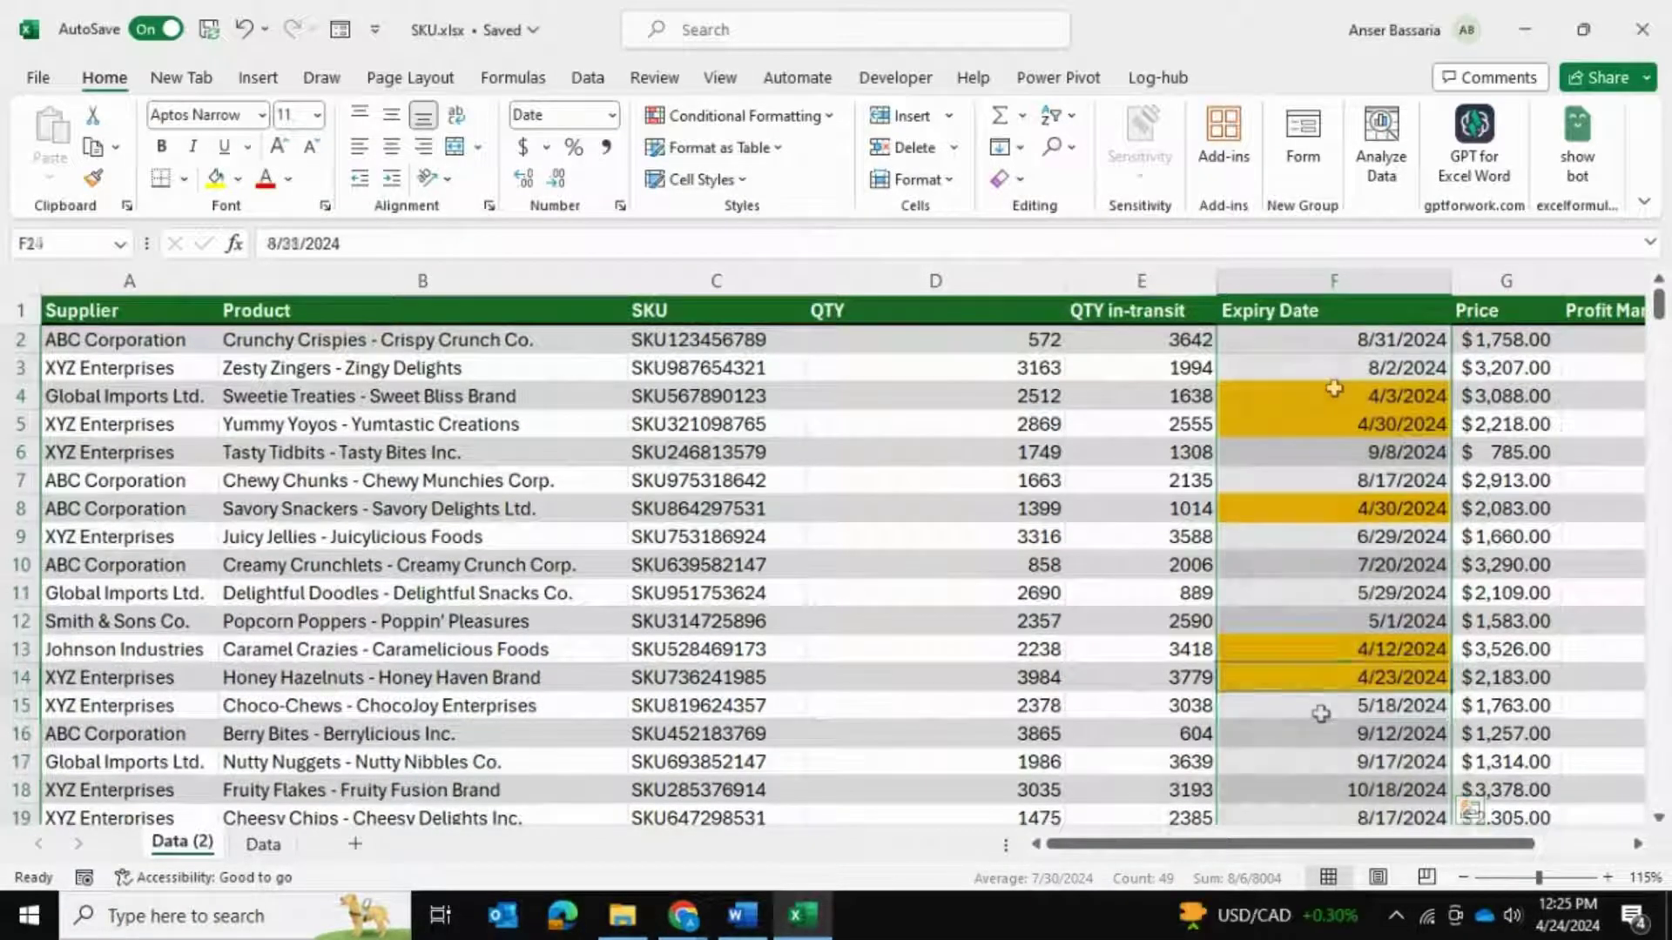
click(1321, 714)
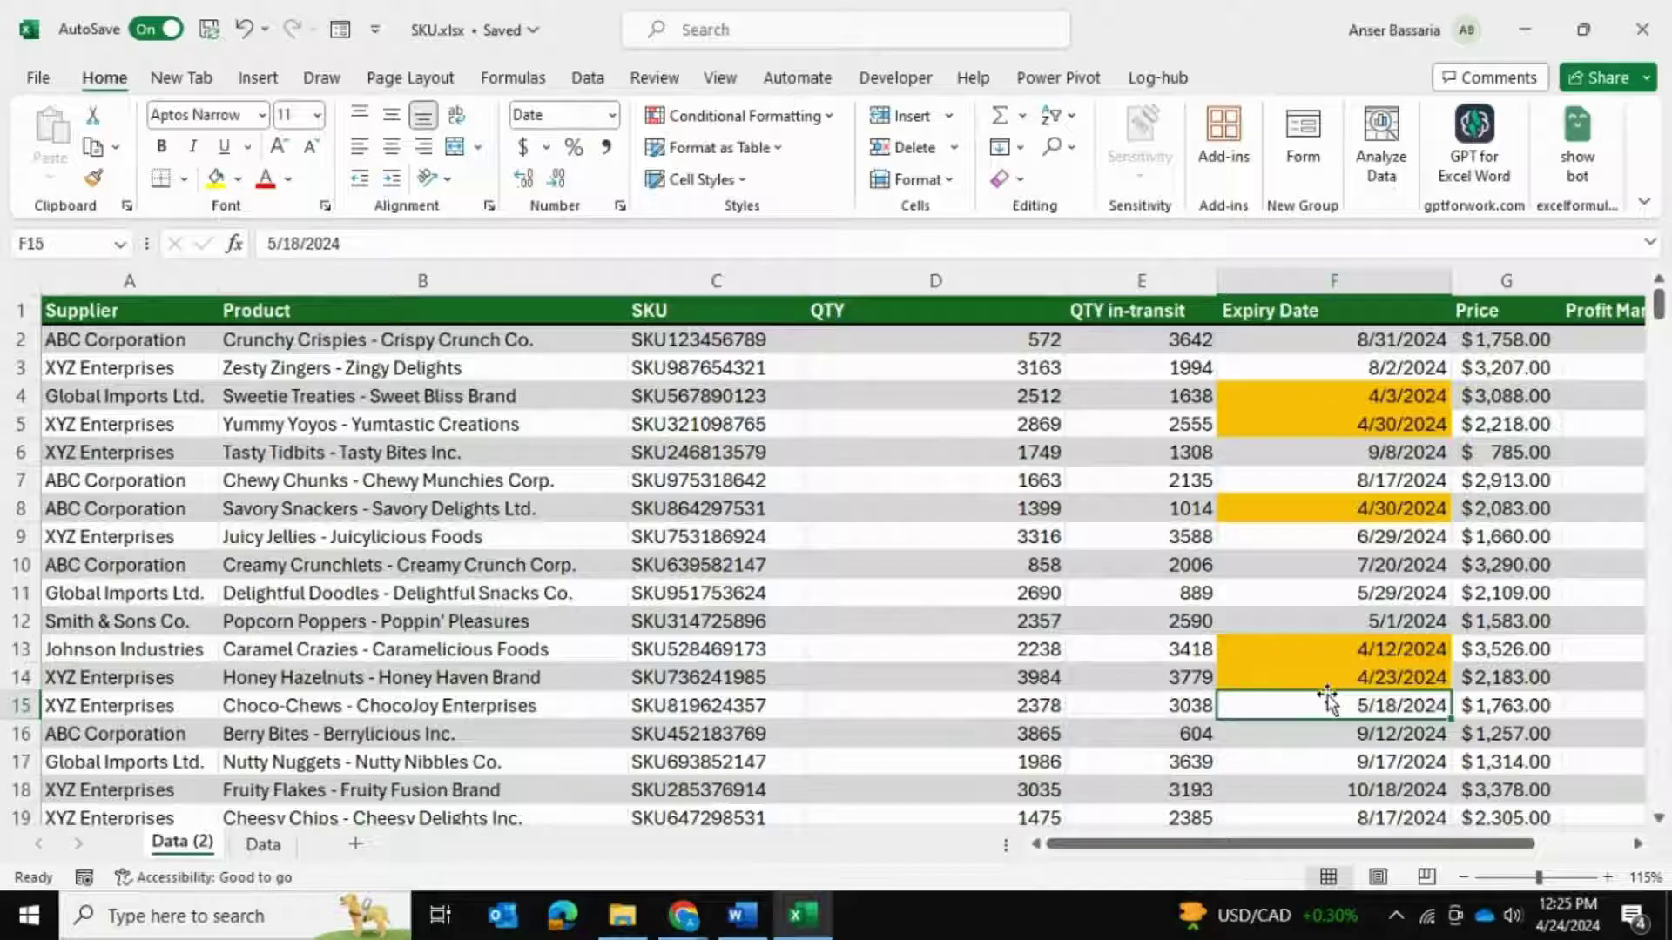
click(1341, 618)
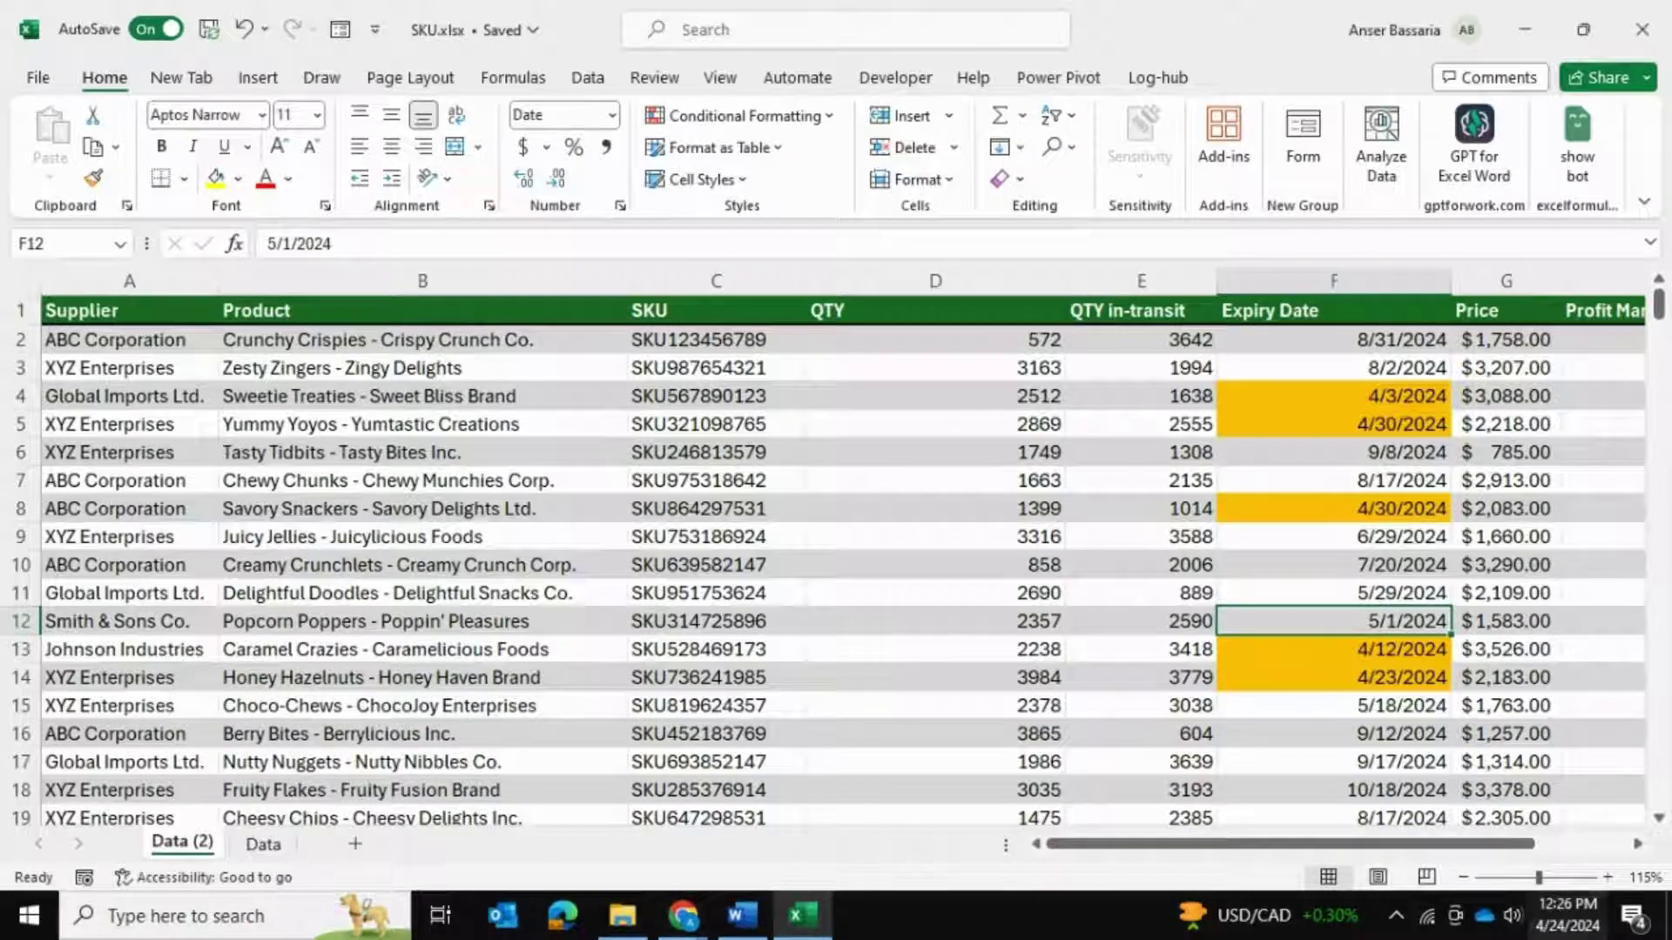
Change F7's expiry date to april 24, making it 4/24/2024
click(1349, 483)
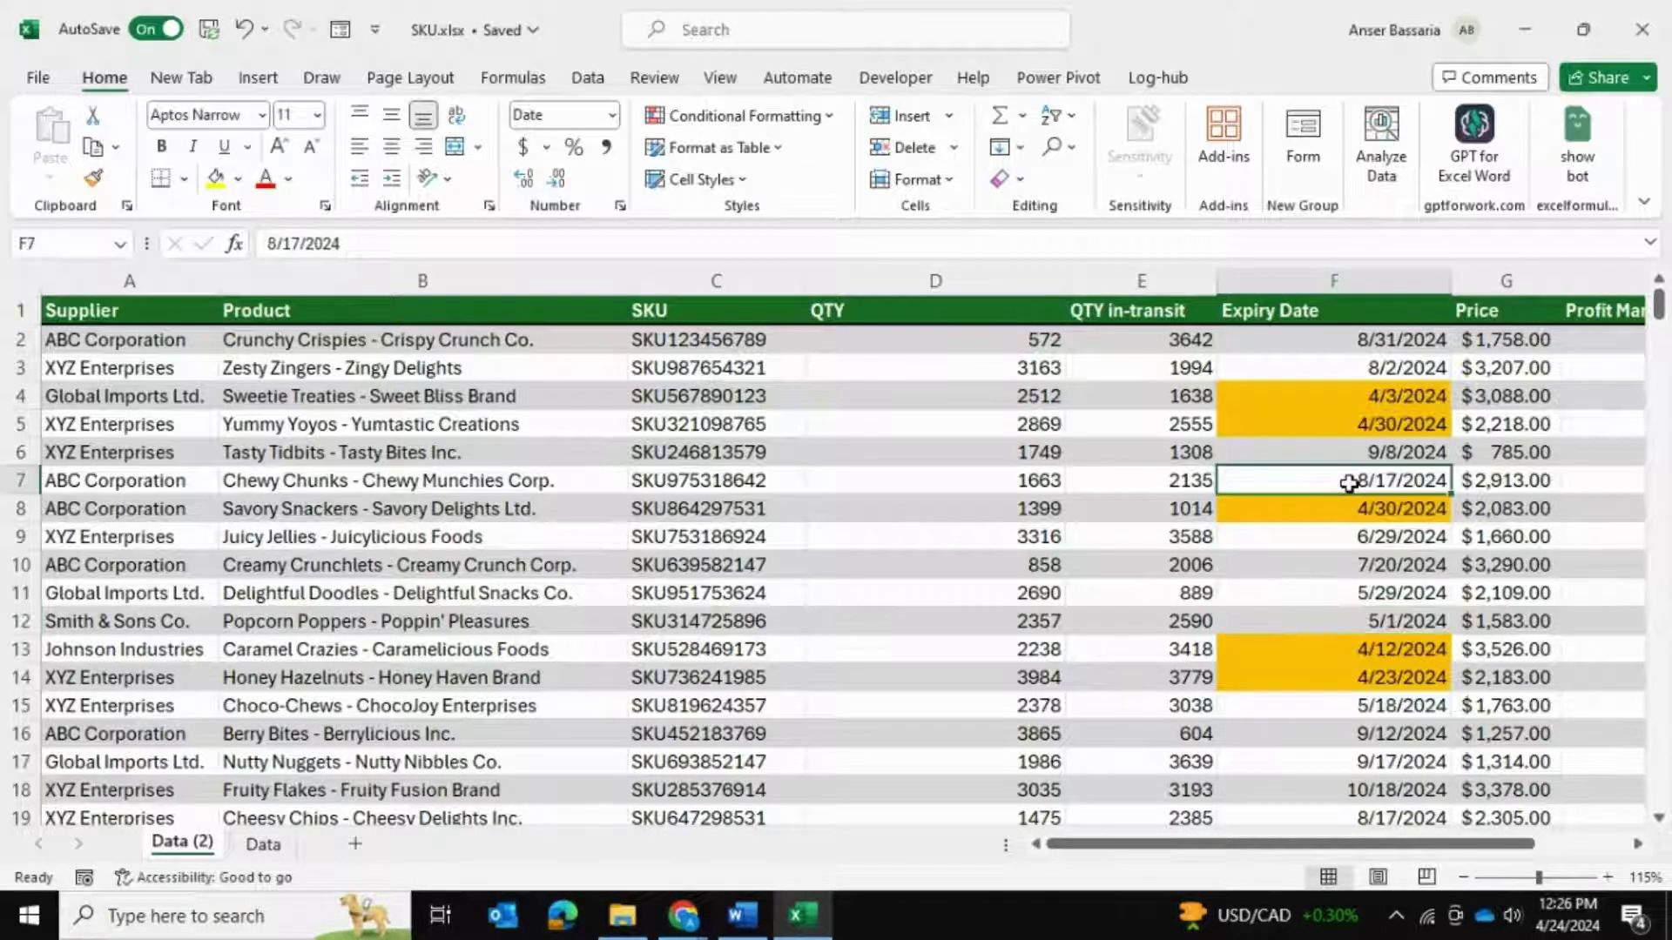
text(april 24)
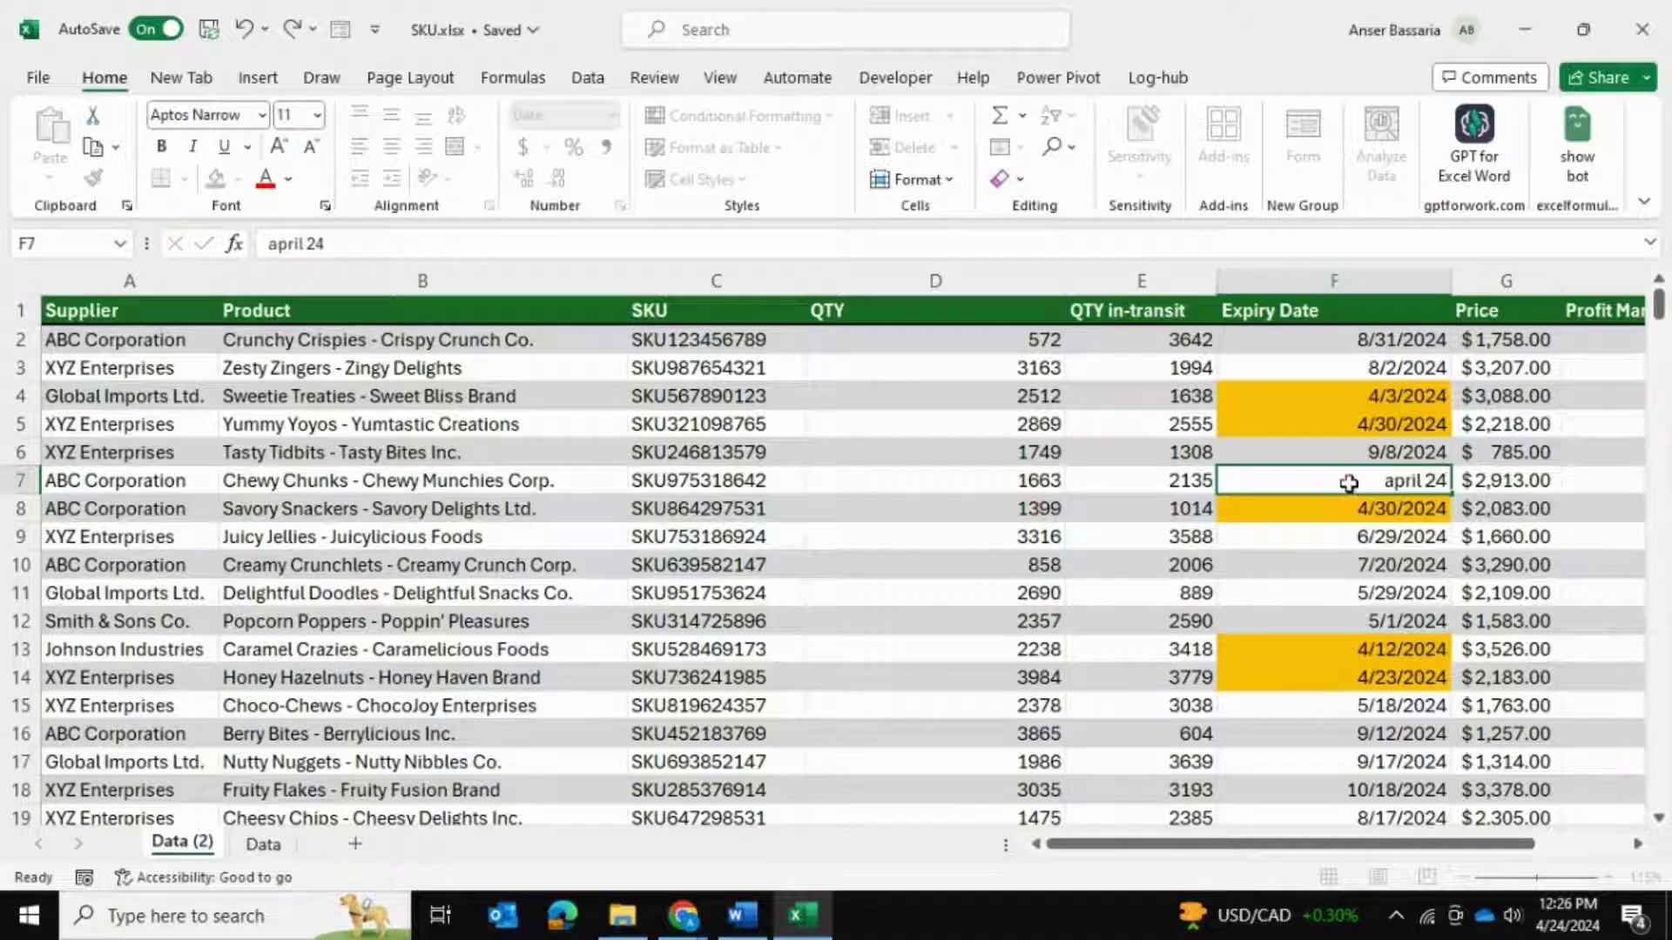
key(ctrl+Return)
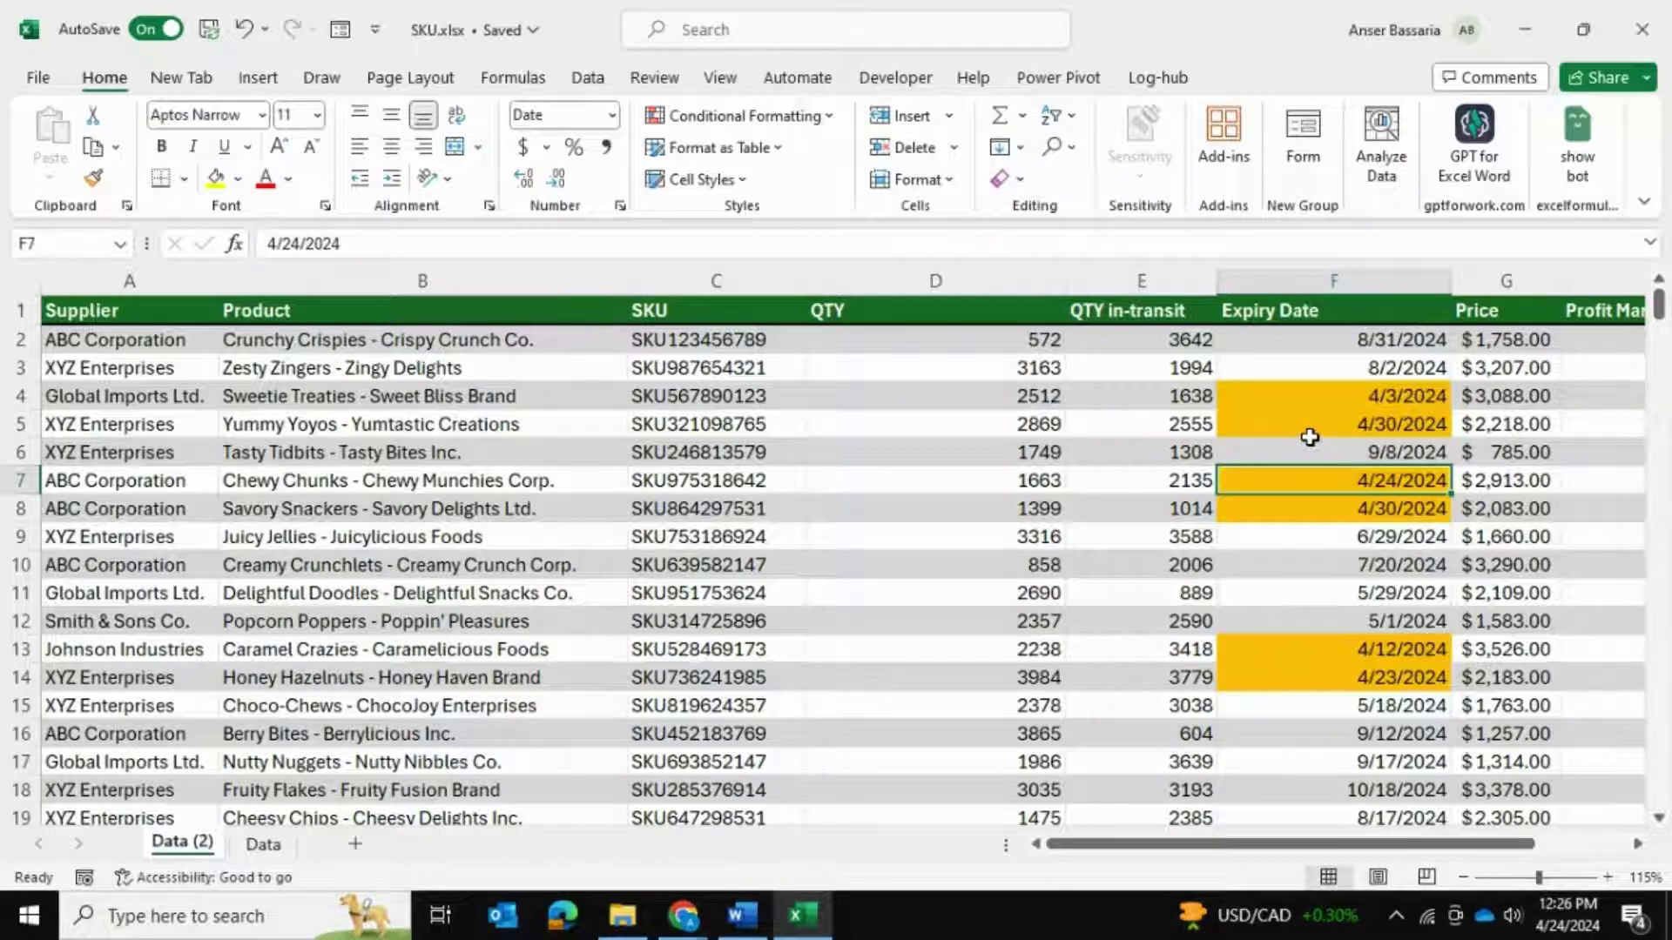
scroll(1310, 437, down, 16)
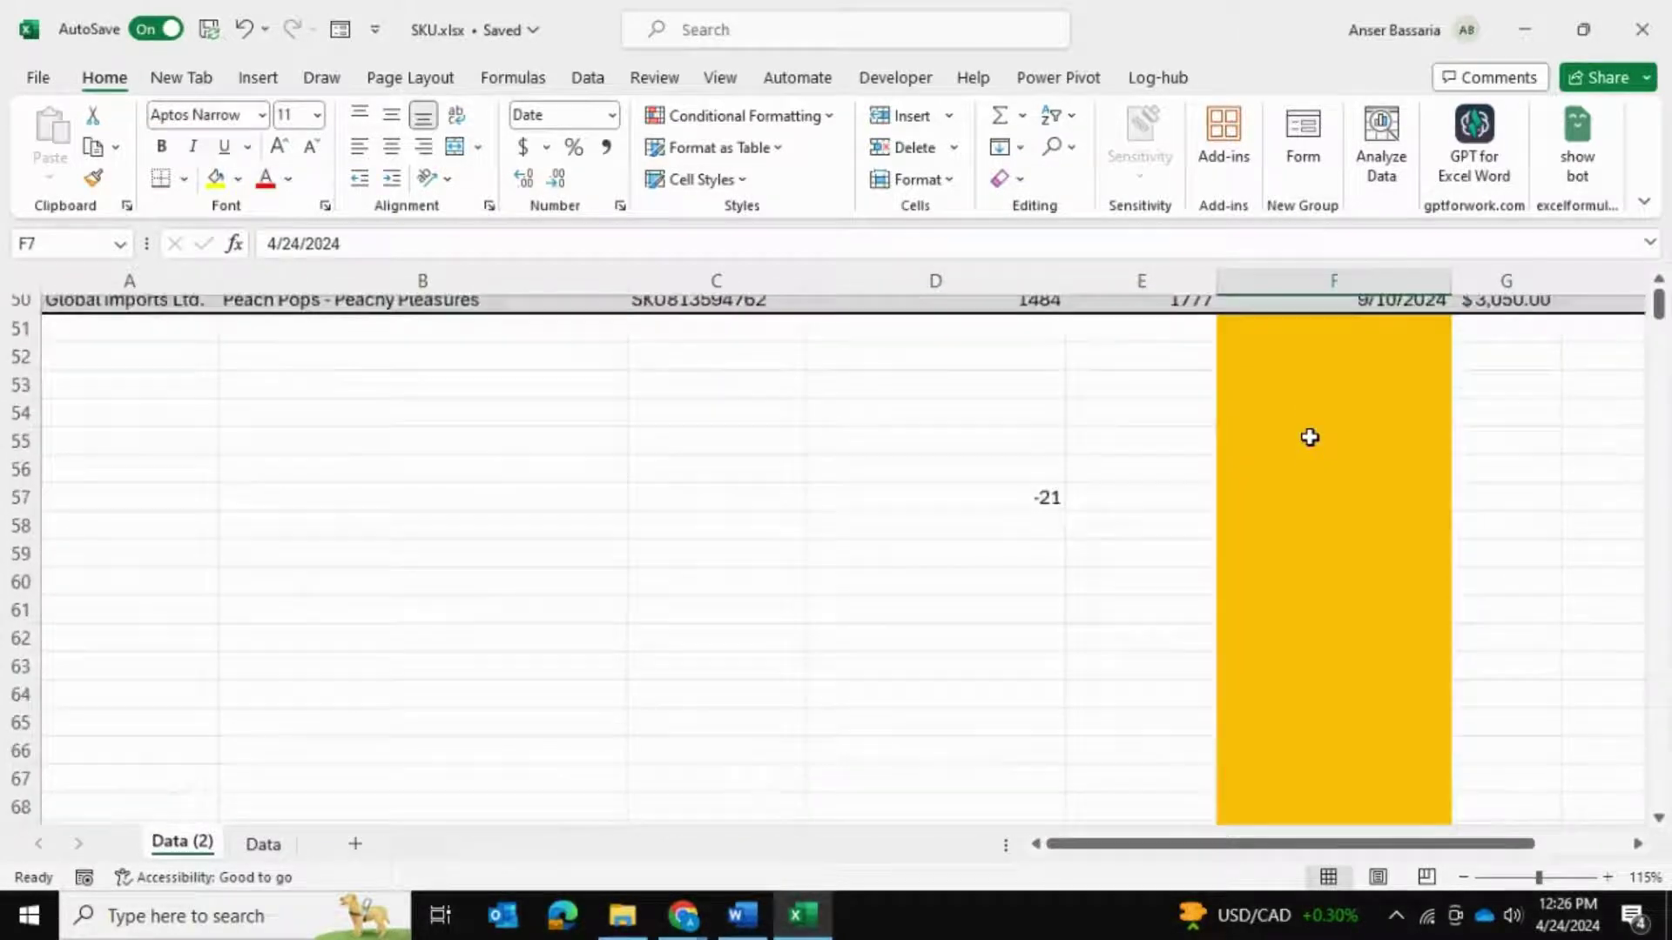
scroll(1310, 437, up, 3)
scroll(1309, 437, down, 3)
scroll(1309, 437, up, 2)
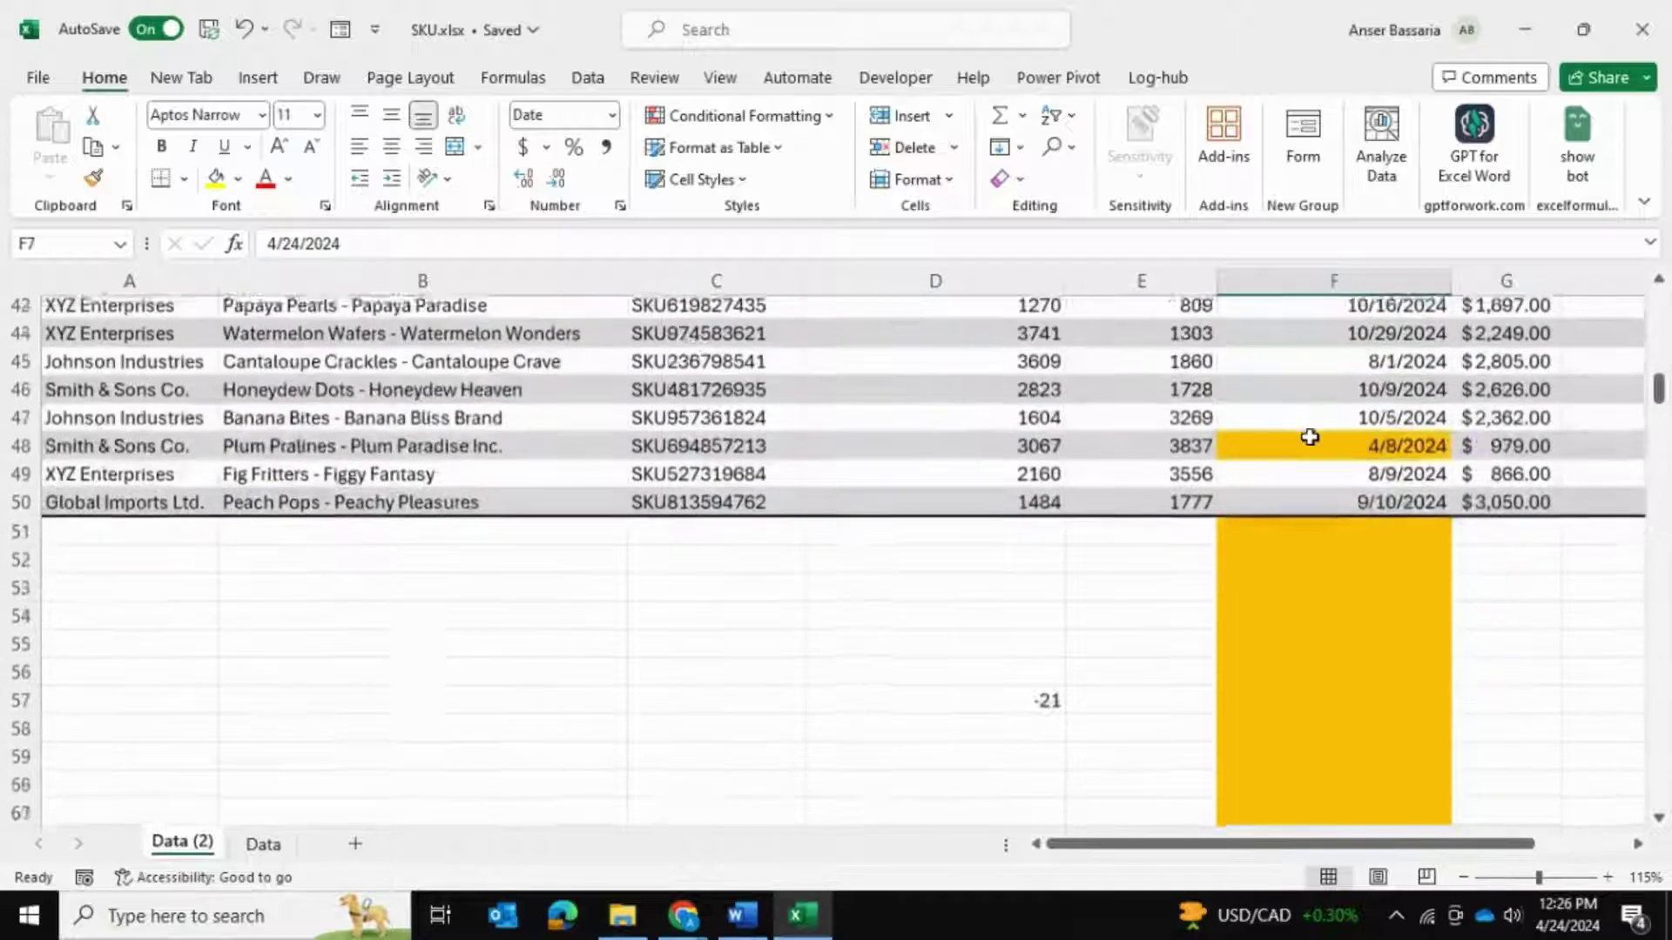
scroll(1310, 437, down, 2)
scroll(1310, 437, up, 16)
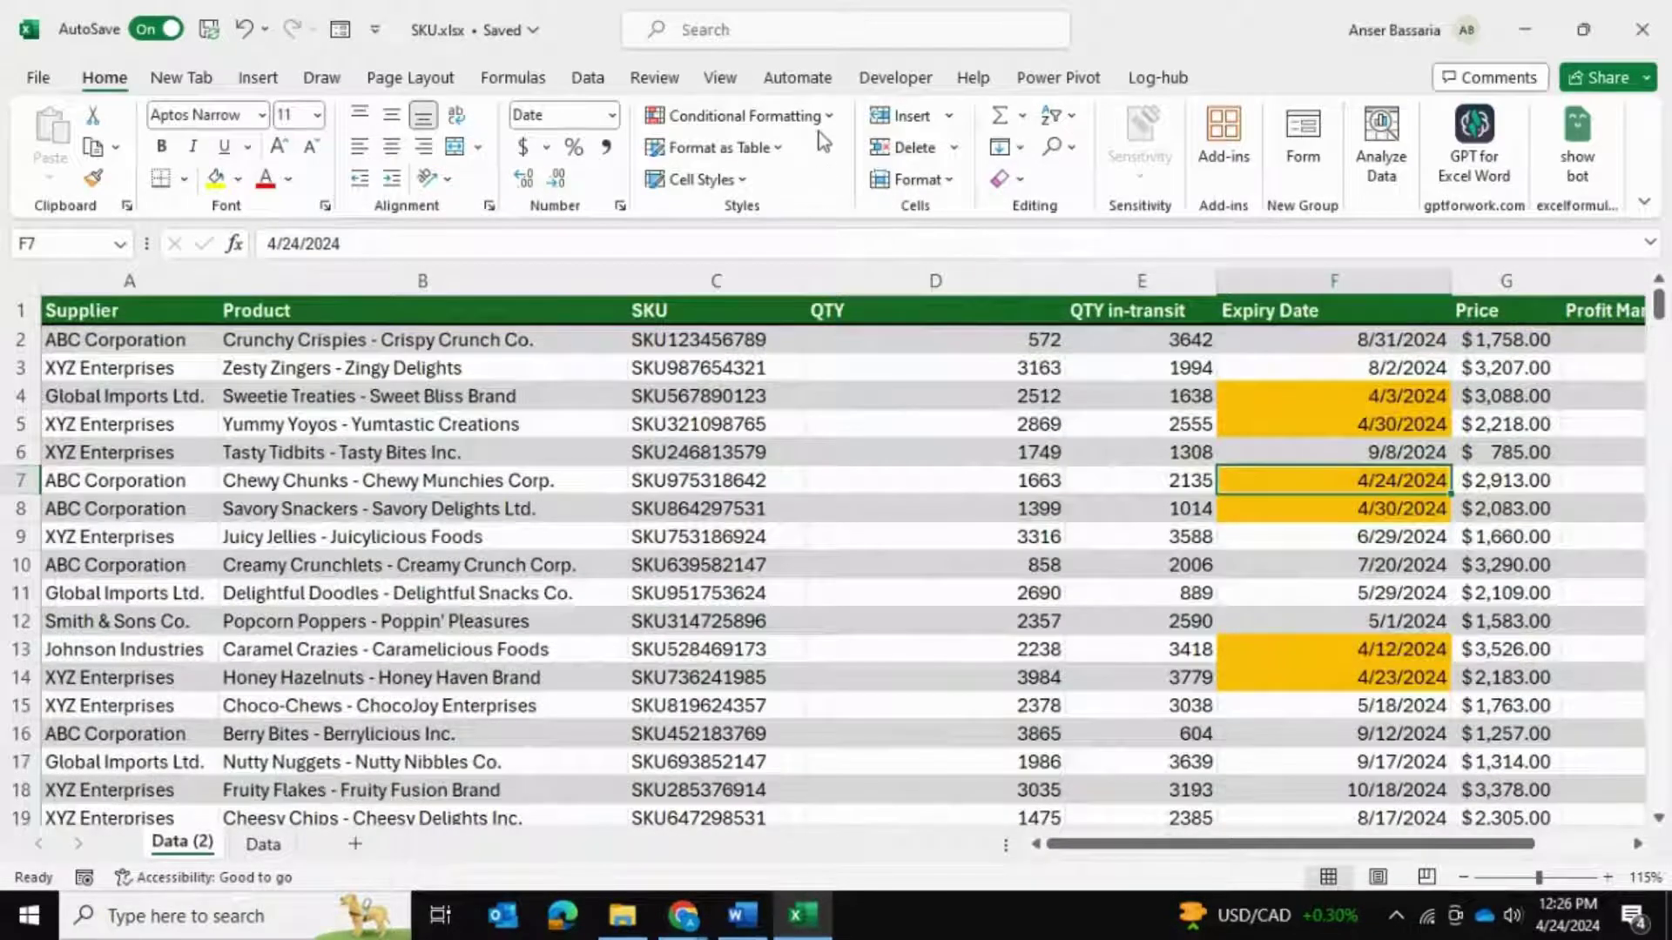
Rewrite the expiry-date rule's formula as =AND($F2-TODAY()<7,$F2<>"")
click(822, 118)
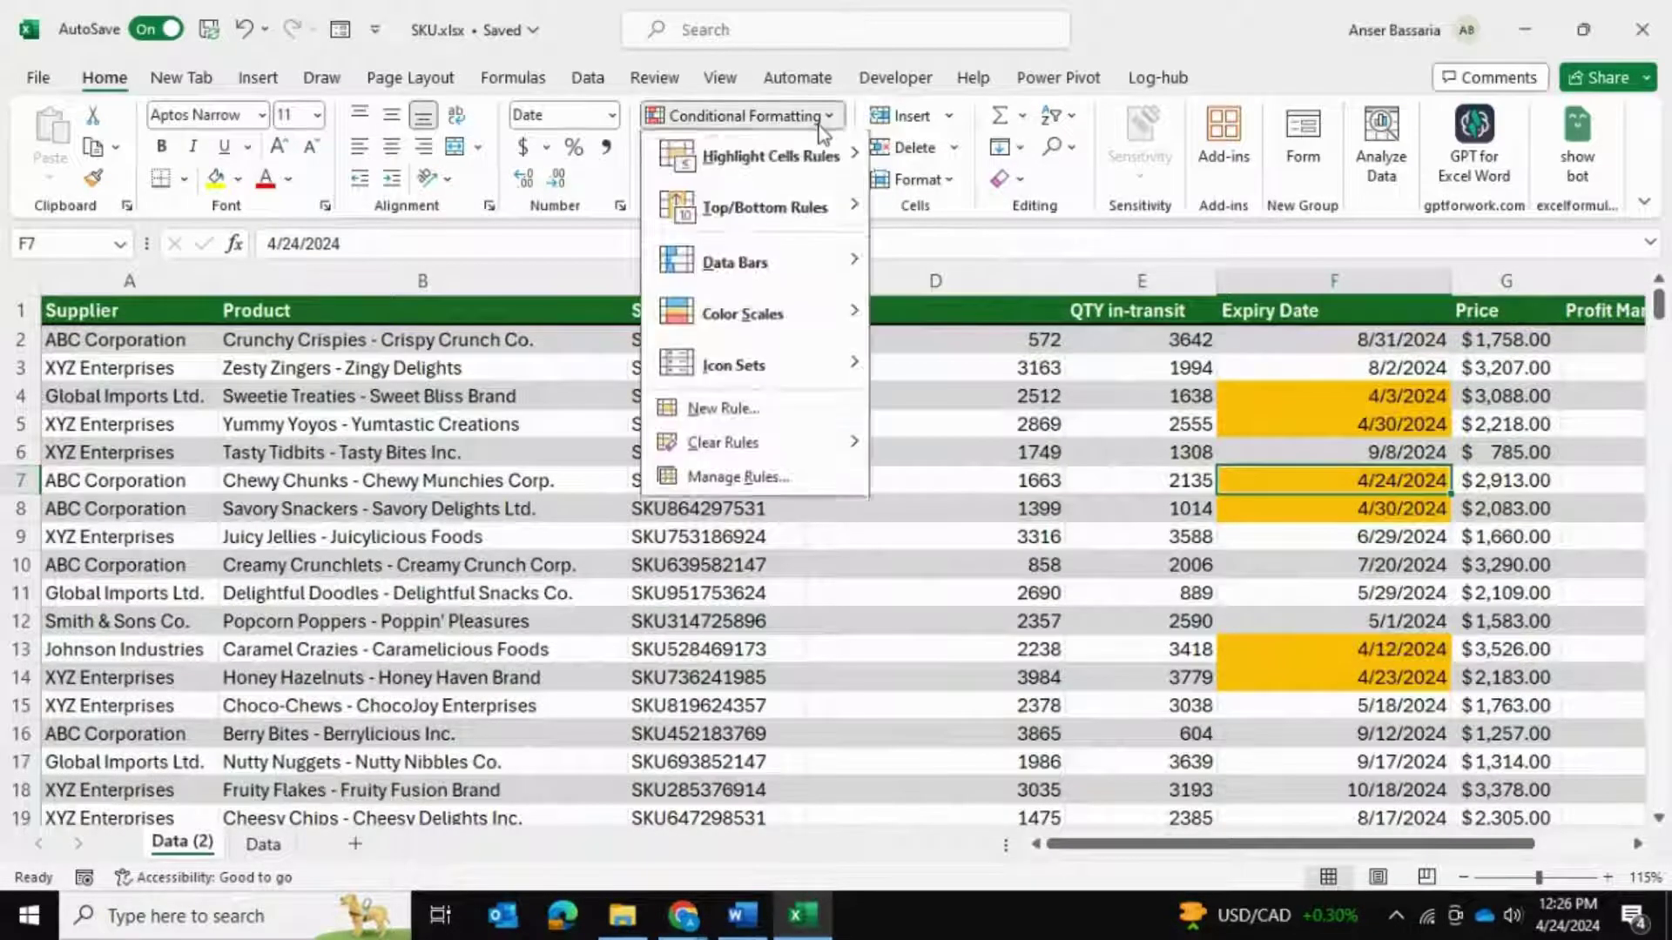
click(754, 480)
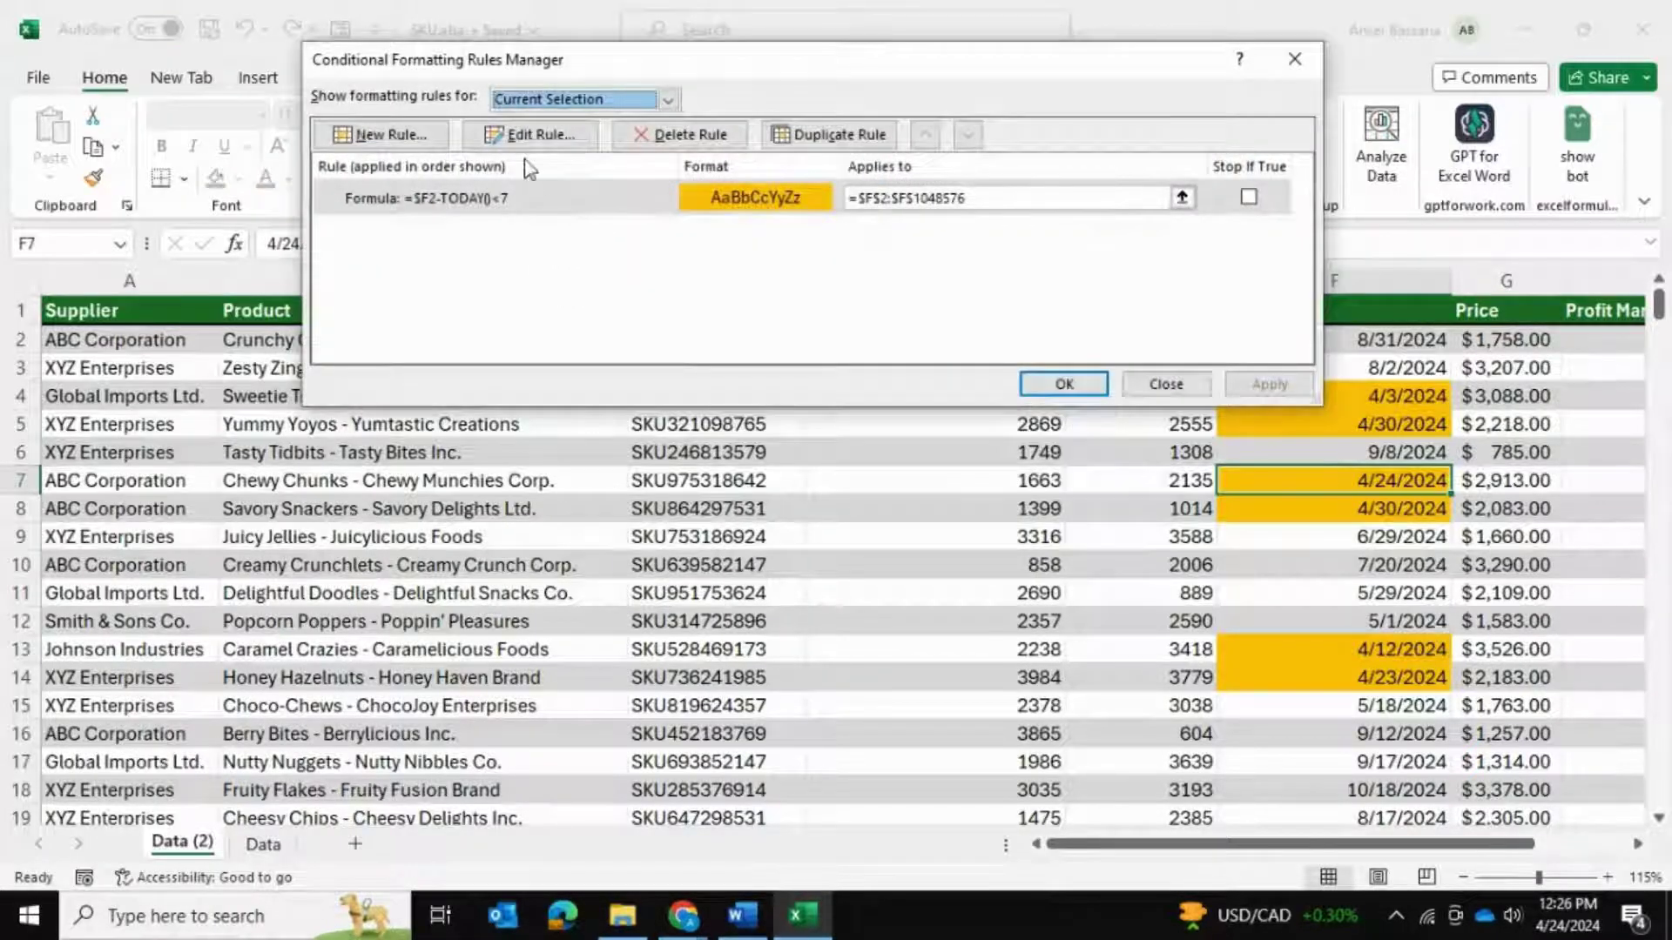
click(533, 134)
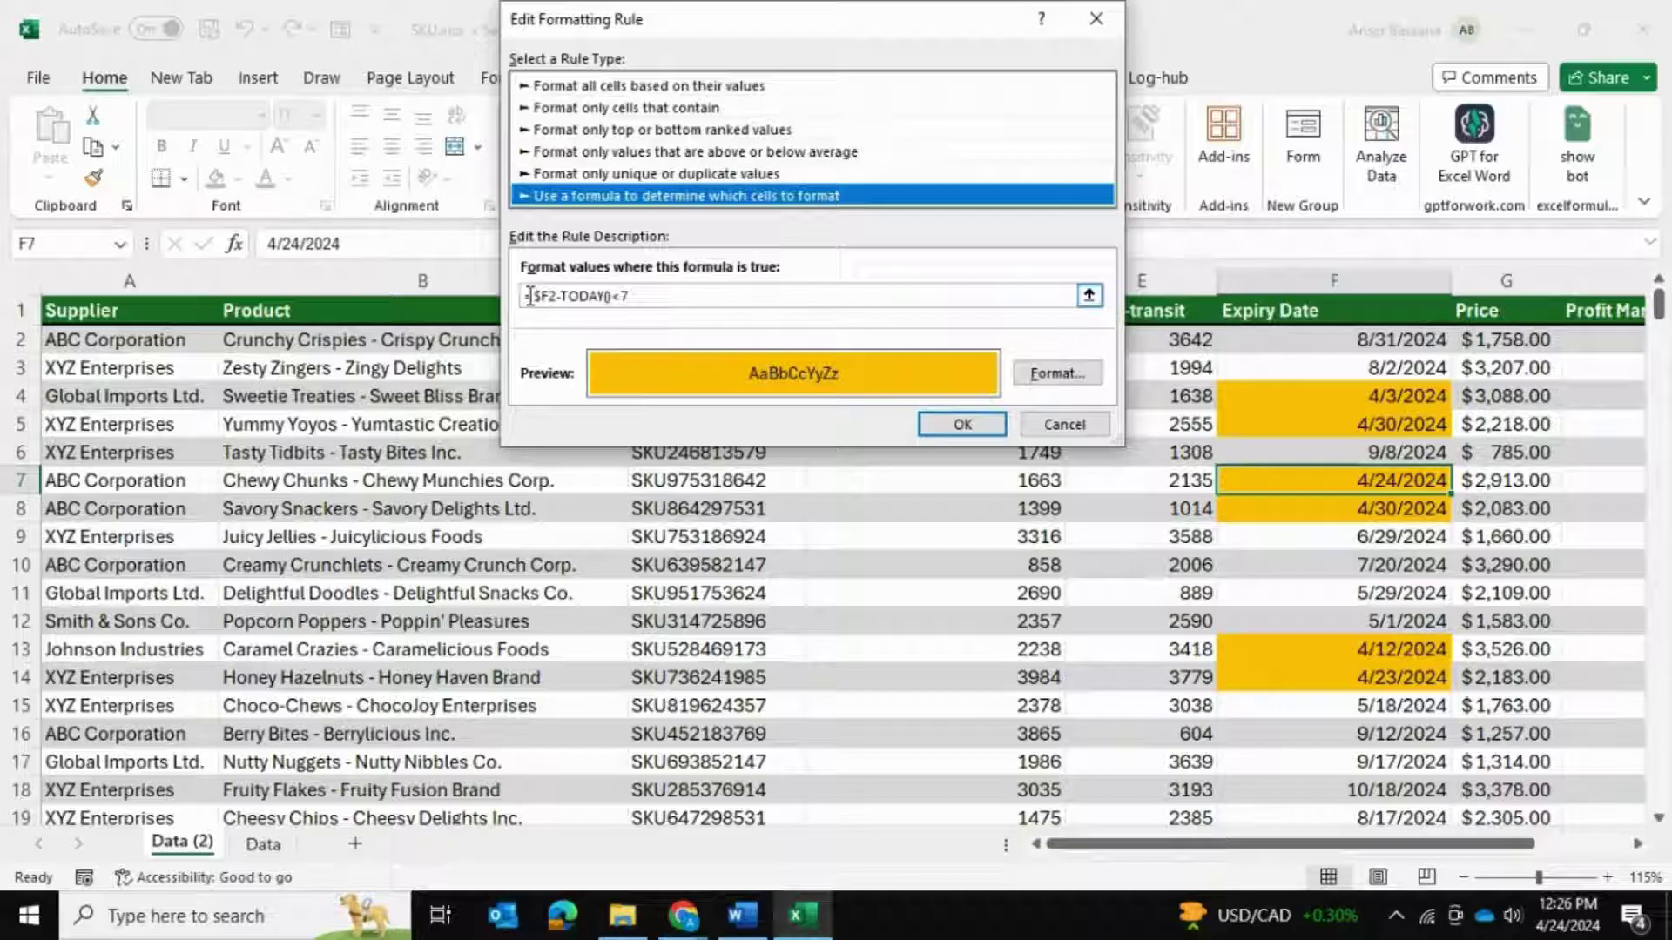
click(533, 296)
text(and()
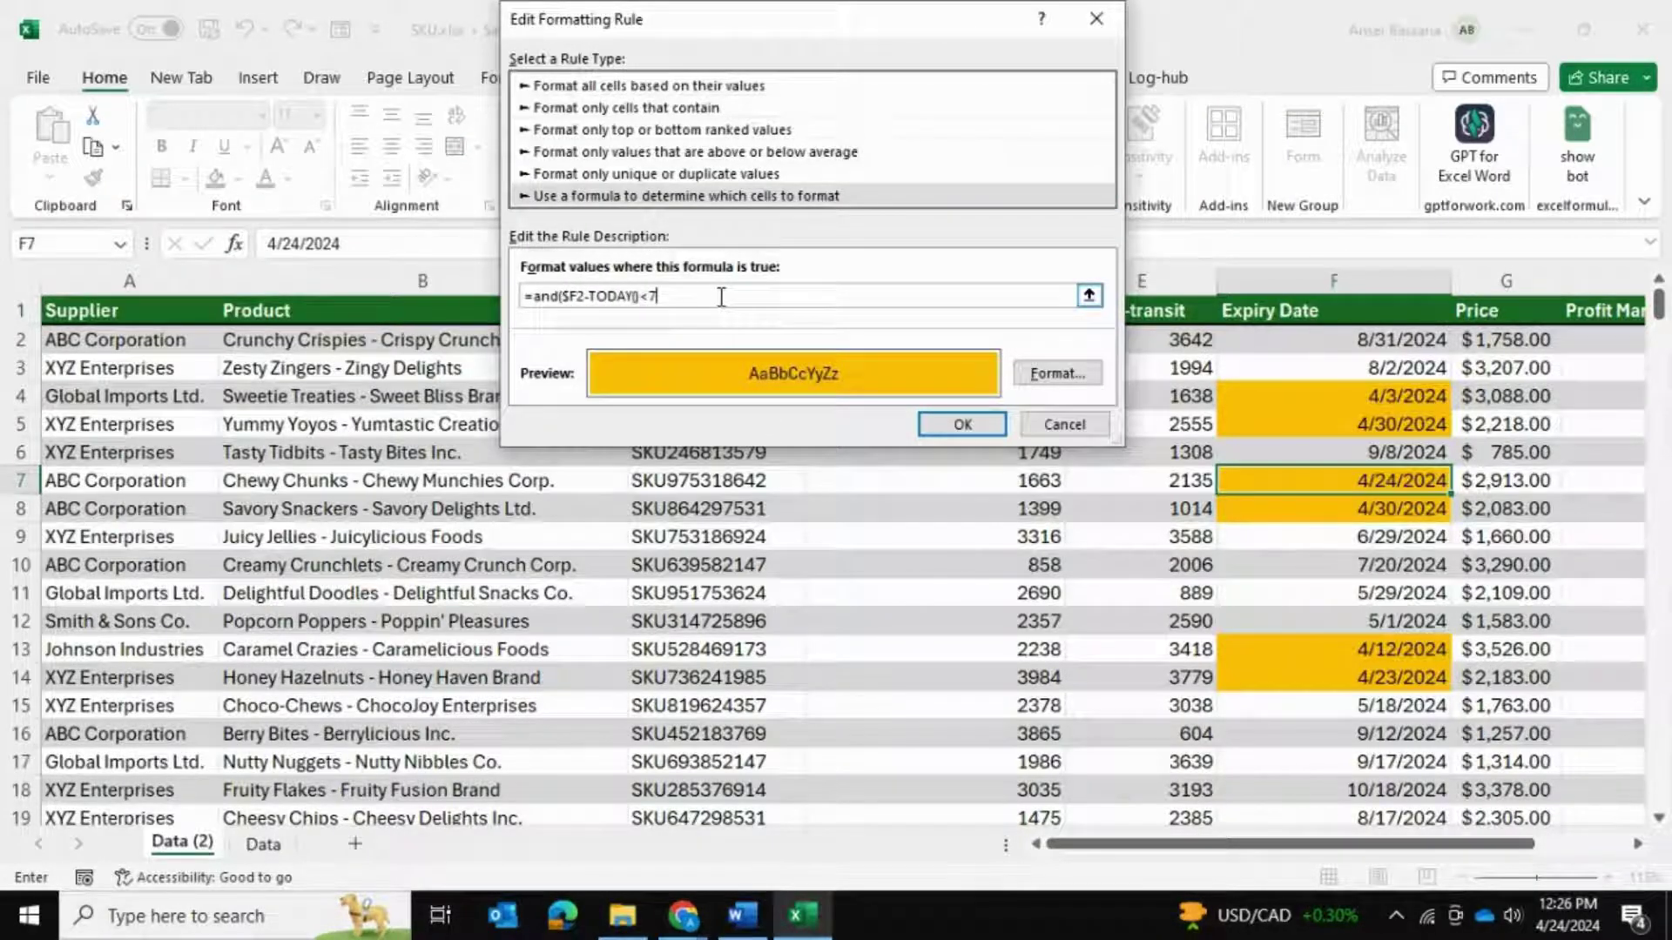
text(,)
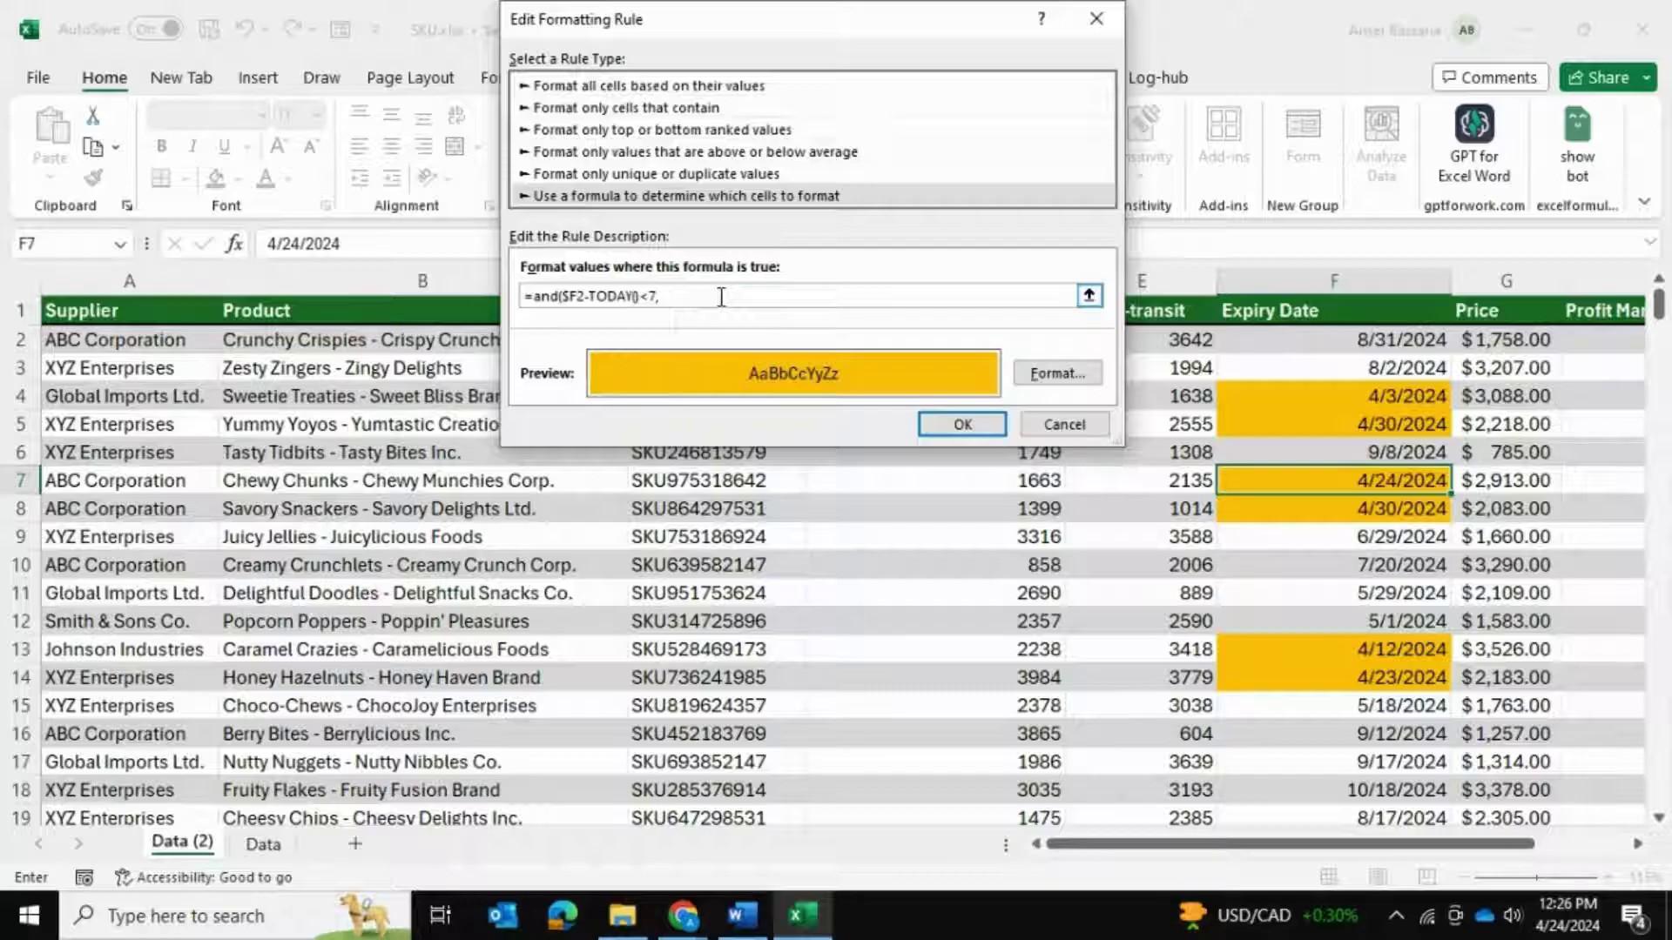
click(1259, 345)
key(BackSpace)
key(BackSpace)
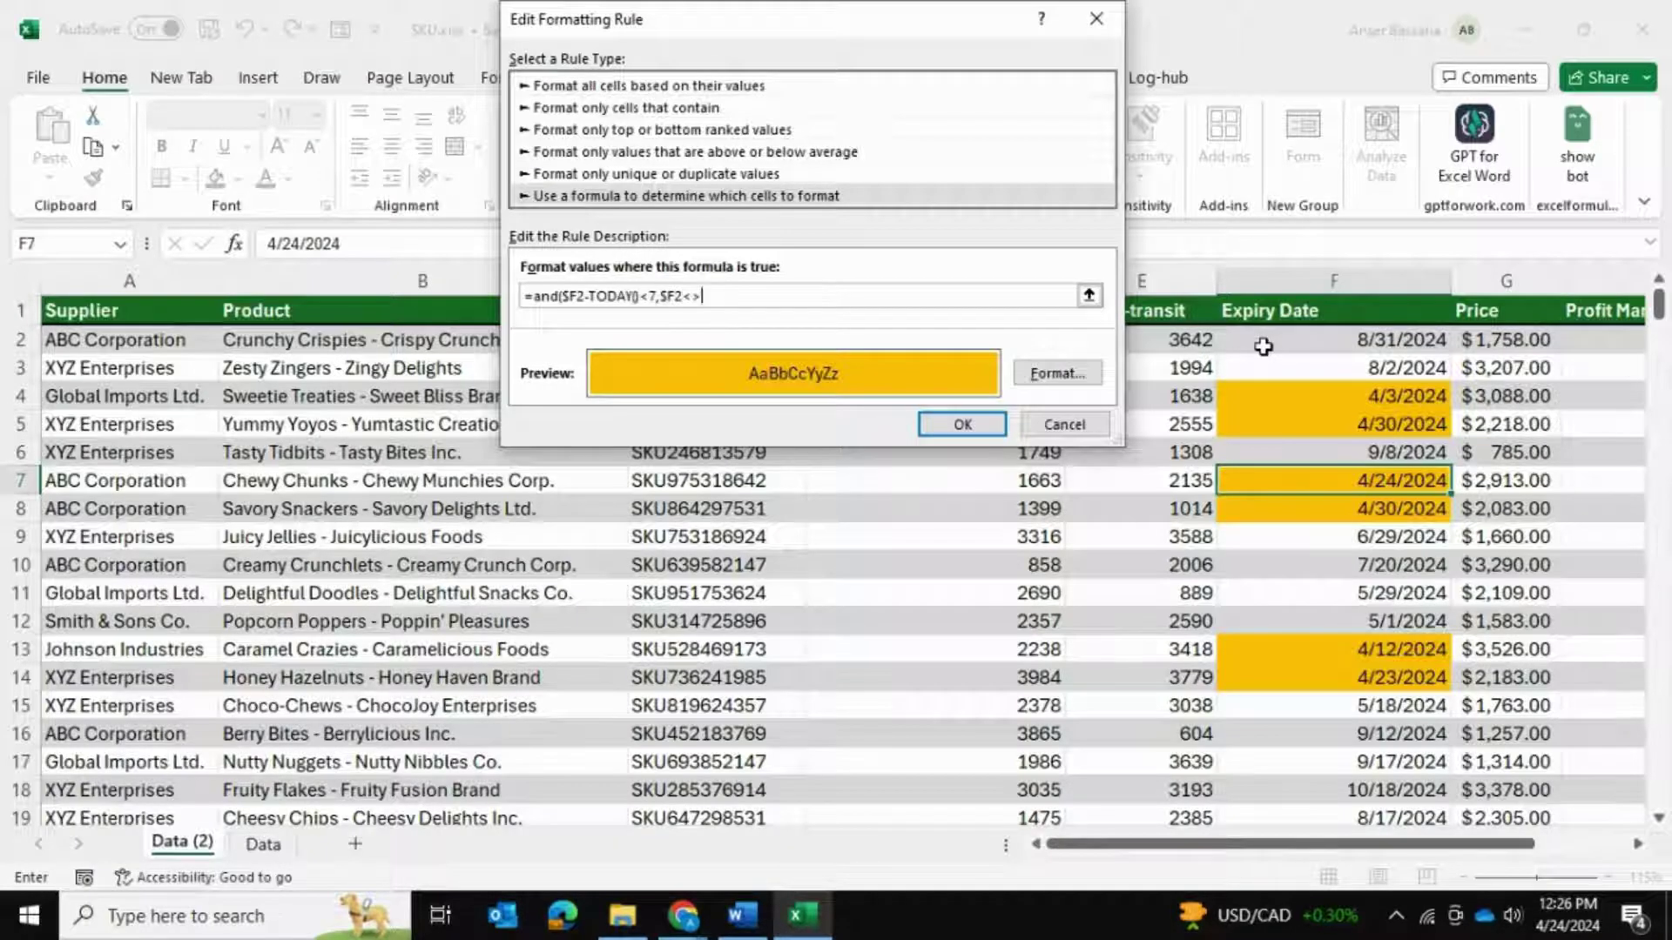
click(704, 294)
text("")
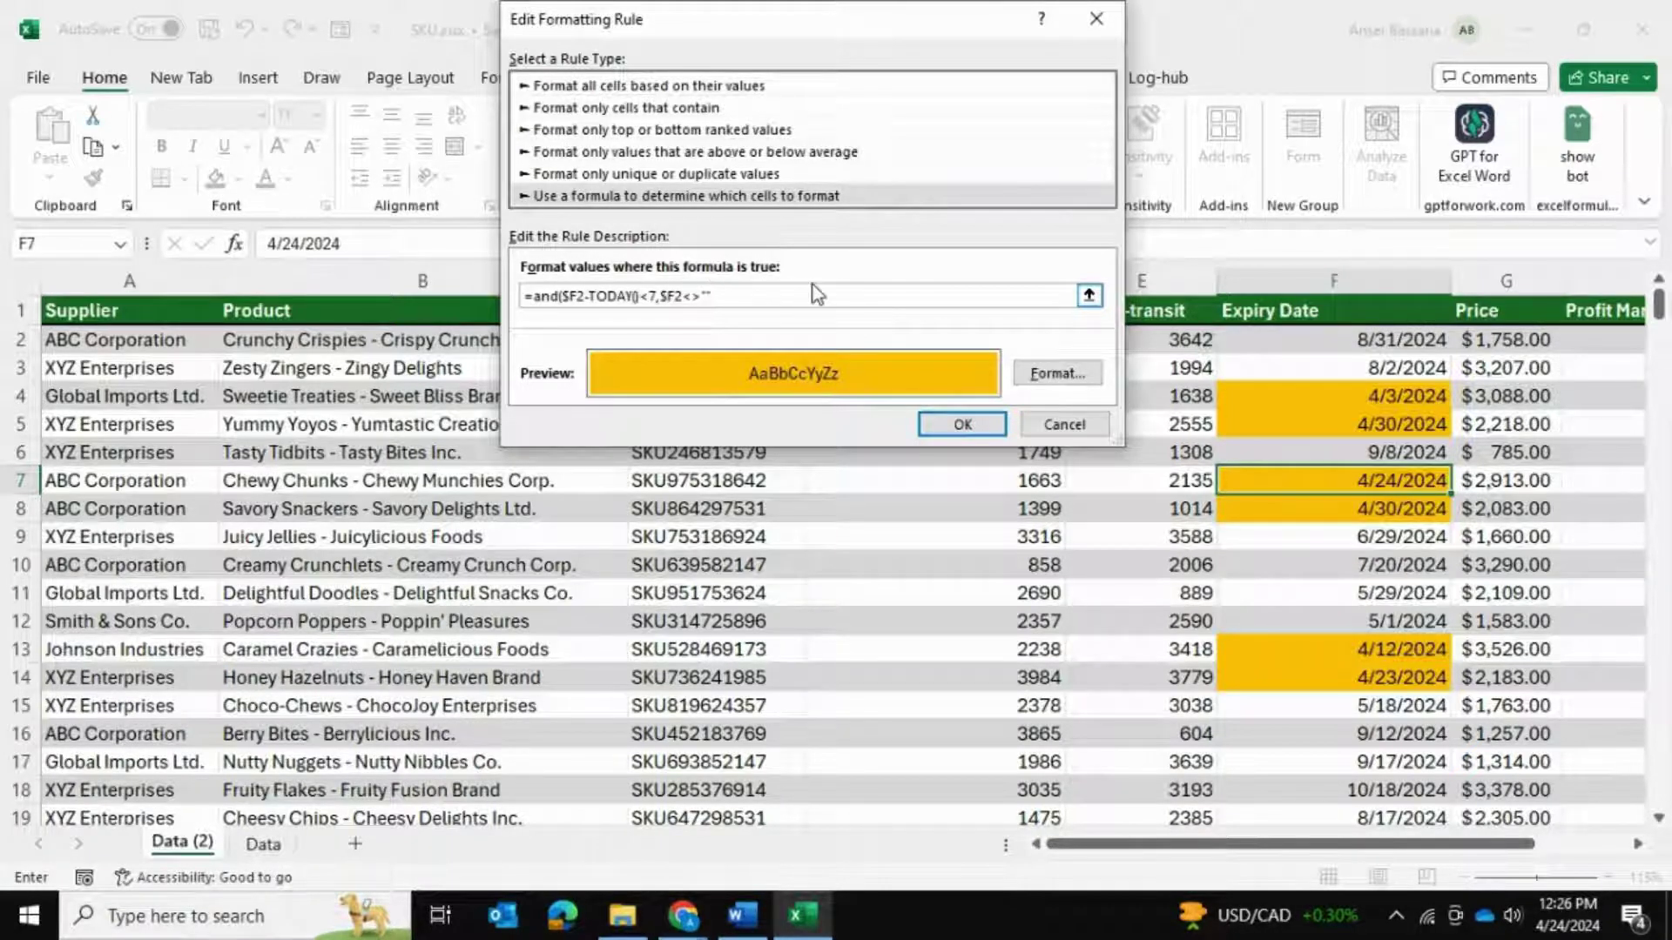
Confirm and apply the edited rule, closing the Rules Manager
click(936, 427)
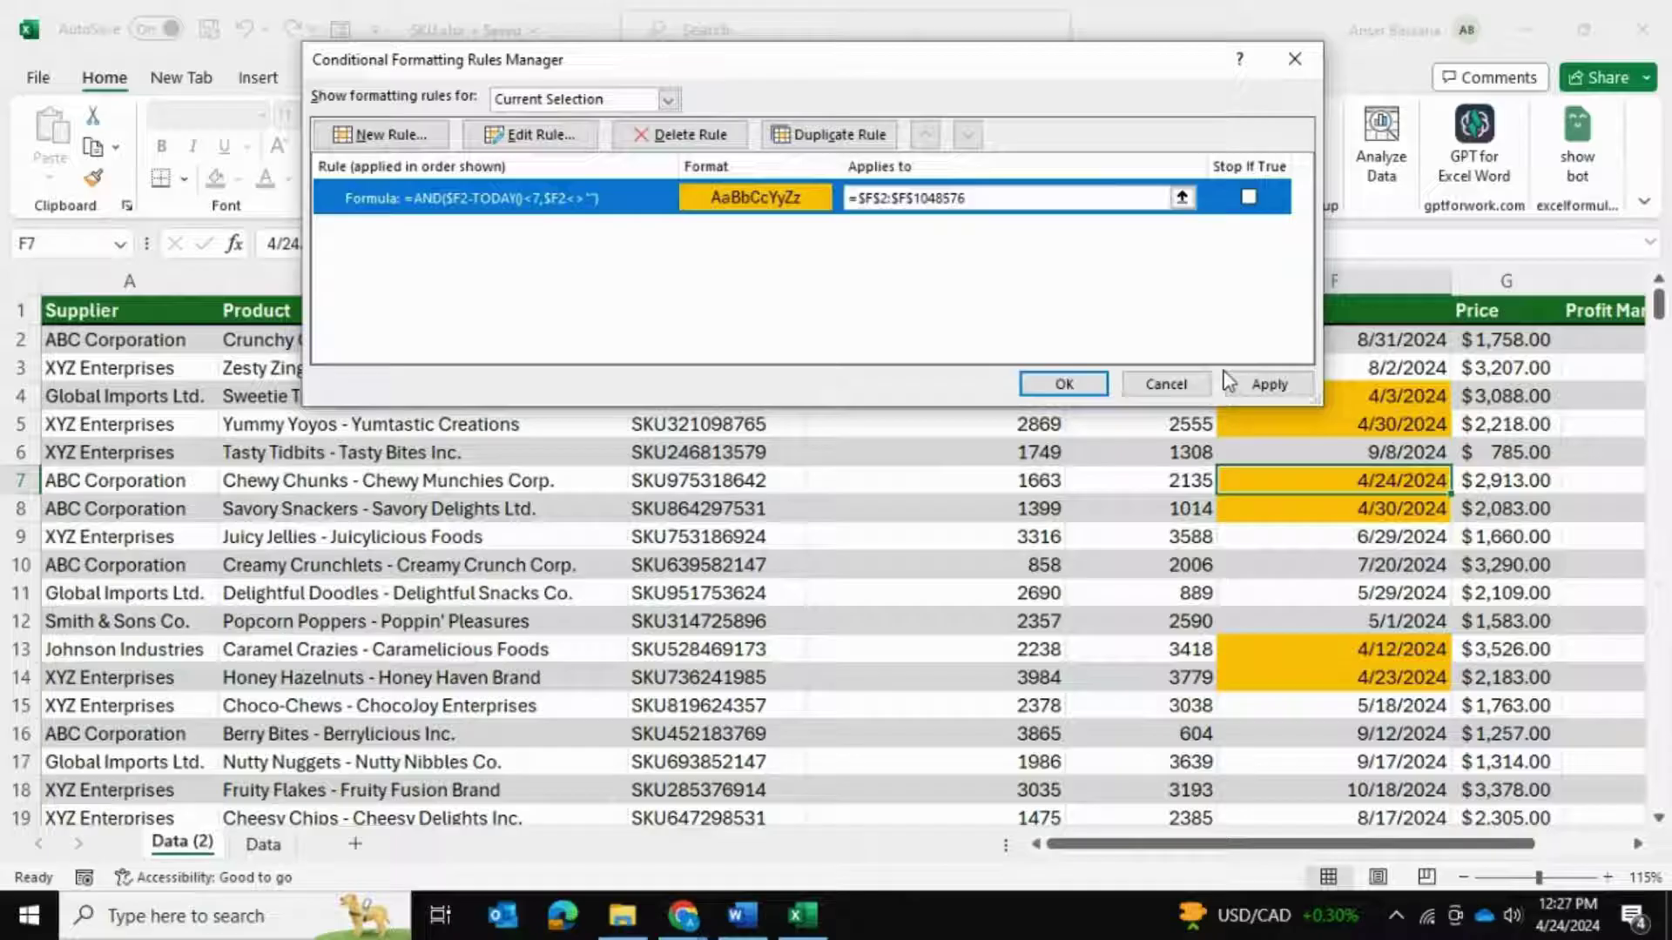
click(1254, 388)
click(1063, 384)
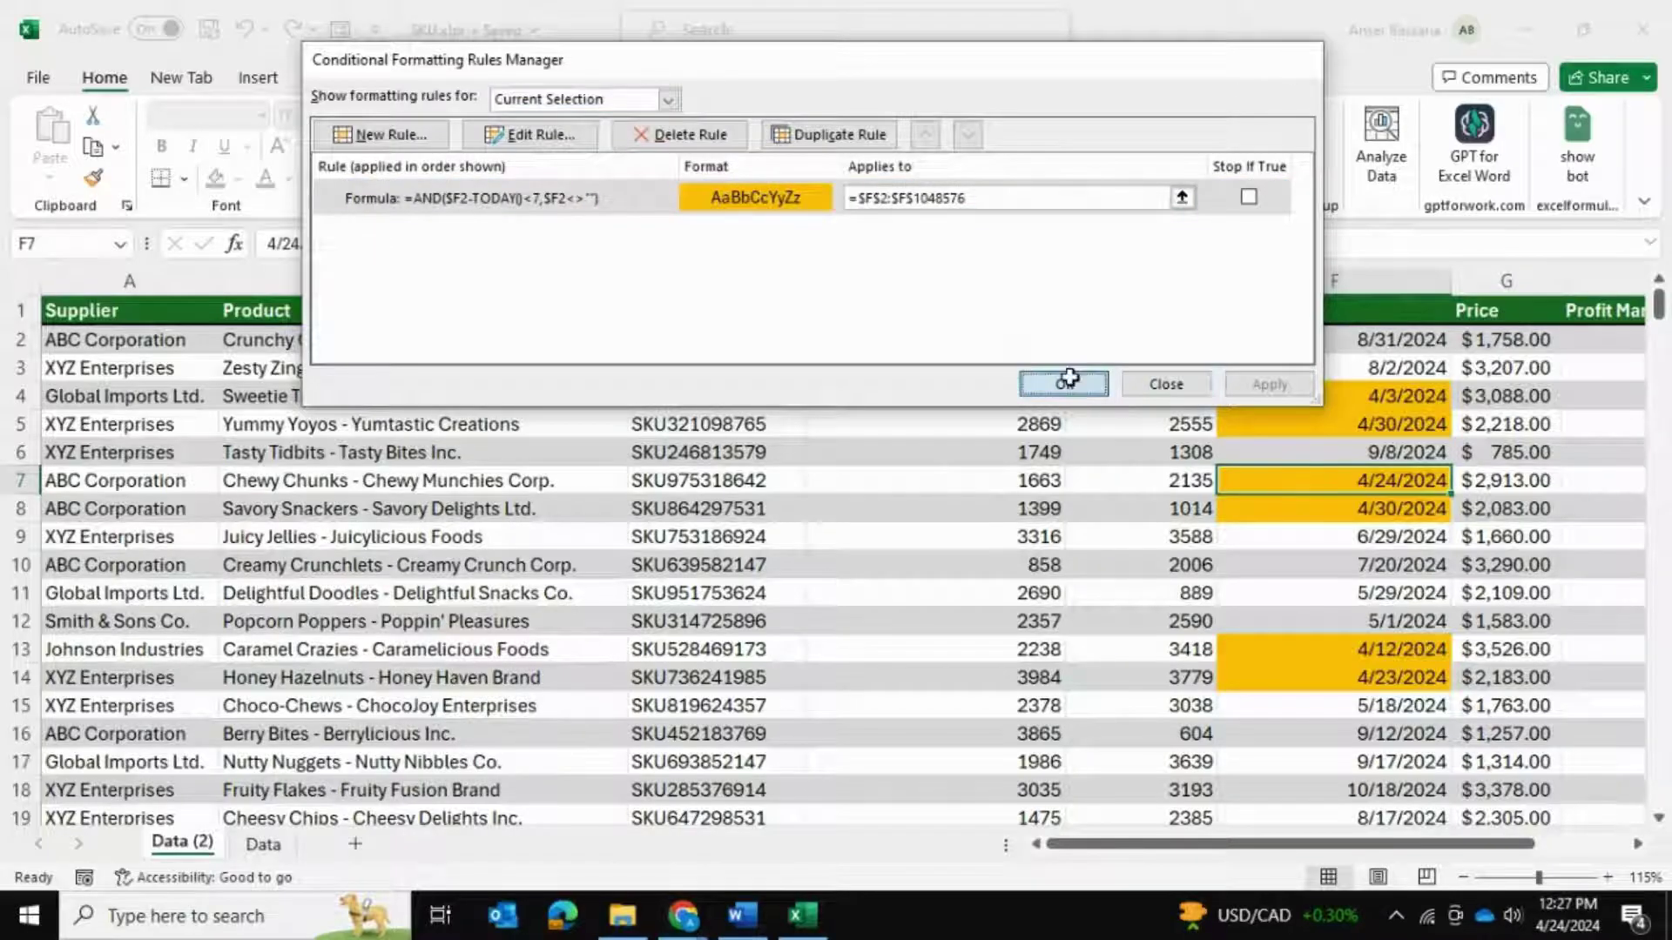
Check today's date on the taskbar calendar
scroll(1190, 501, down, 20)
scroll(1190, 500, up, 6)
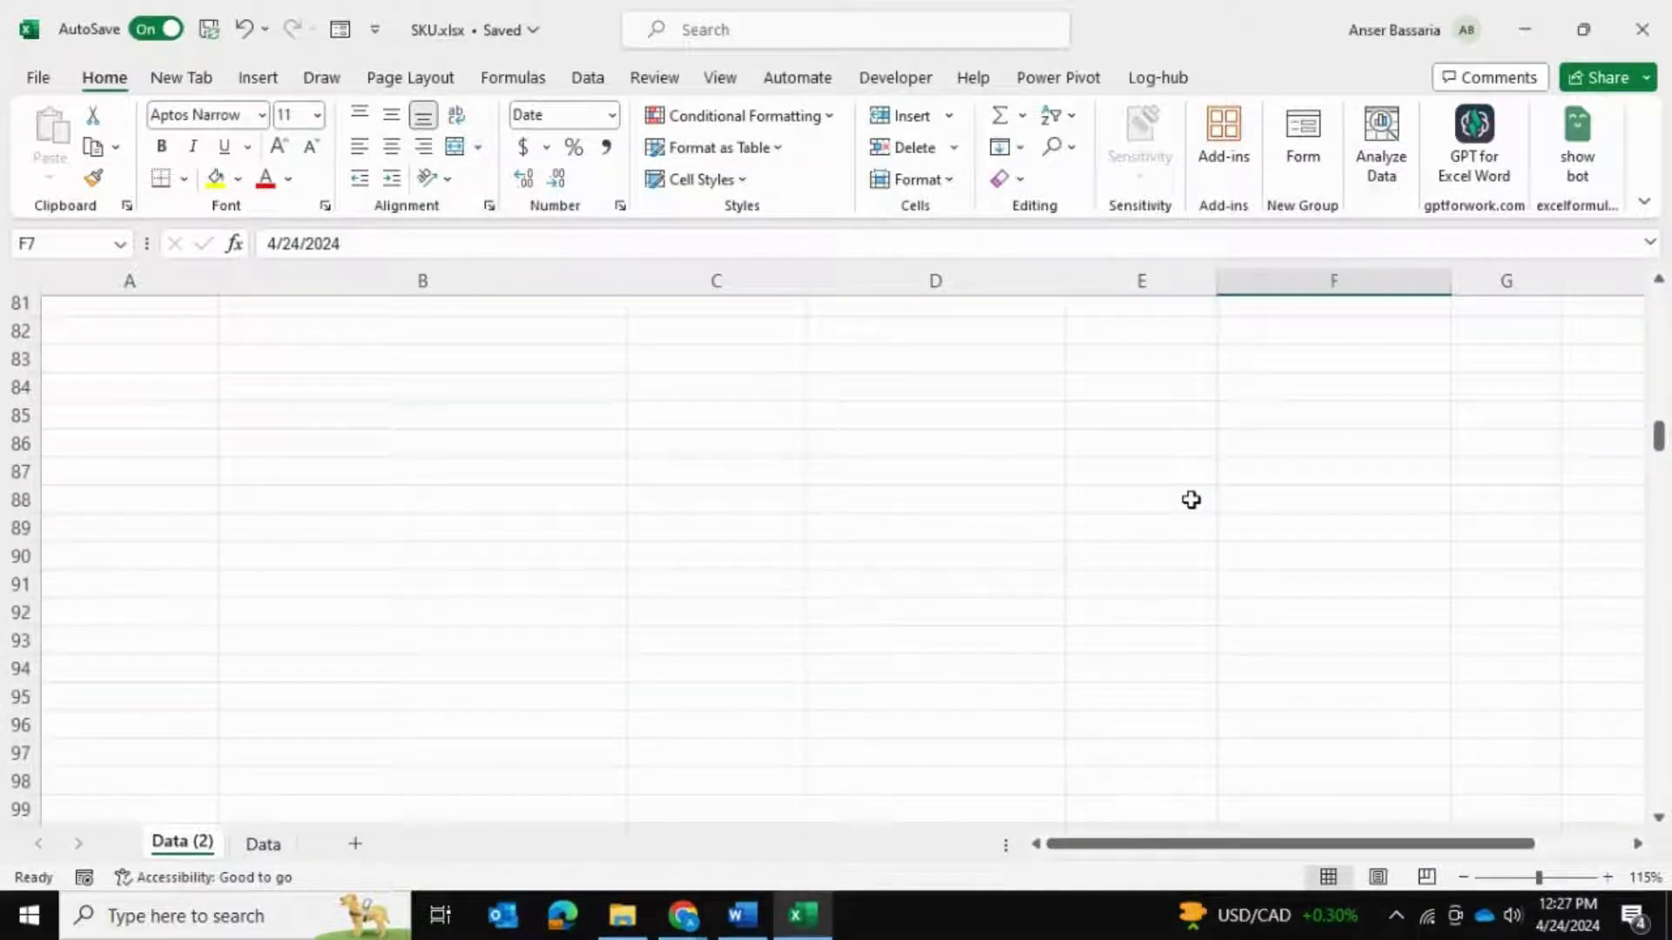
scroll(1269, 328, up, 20)
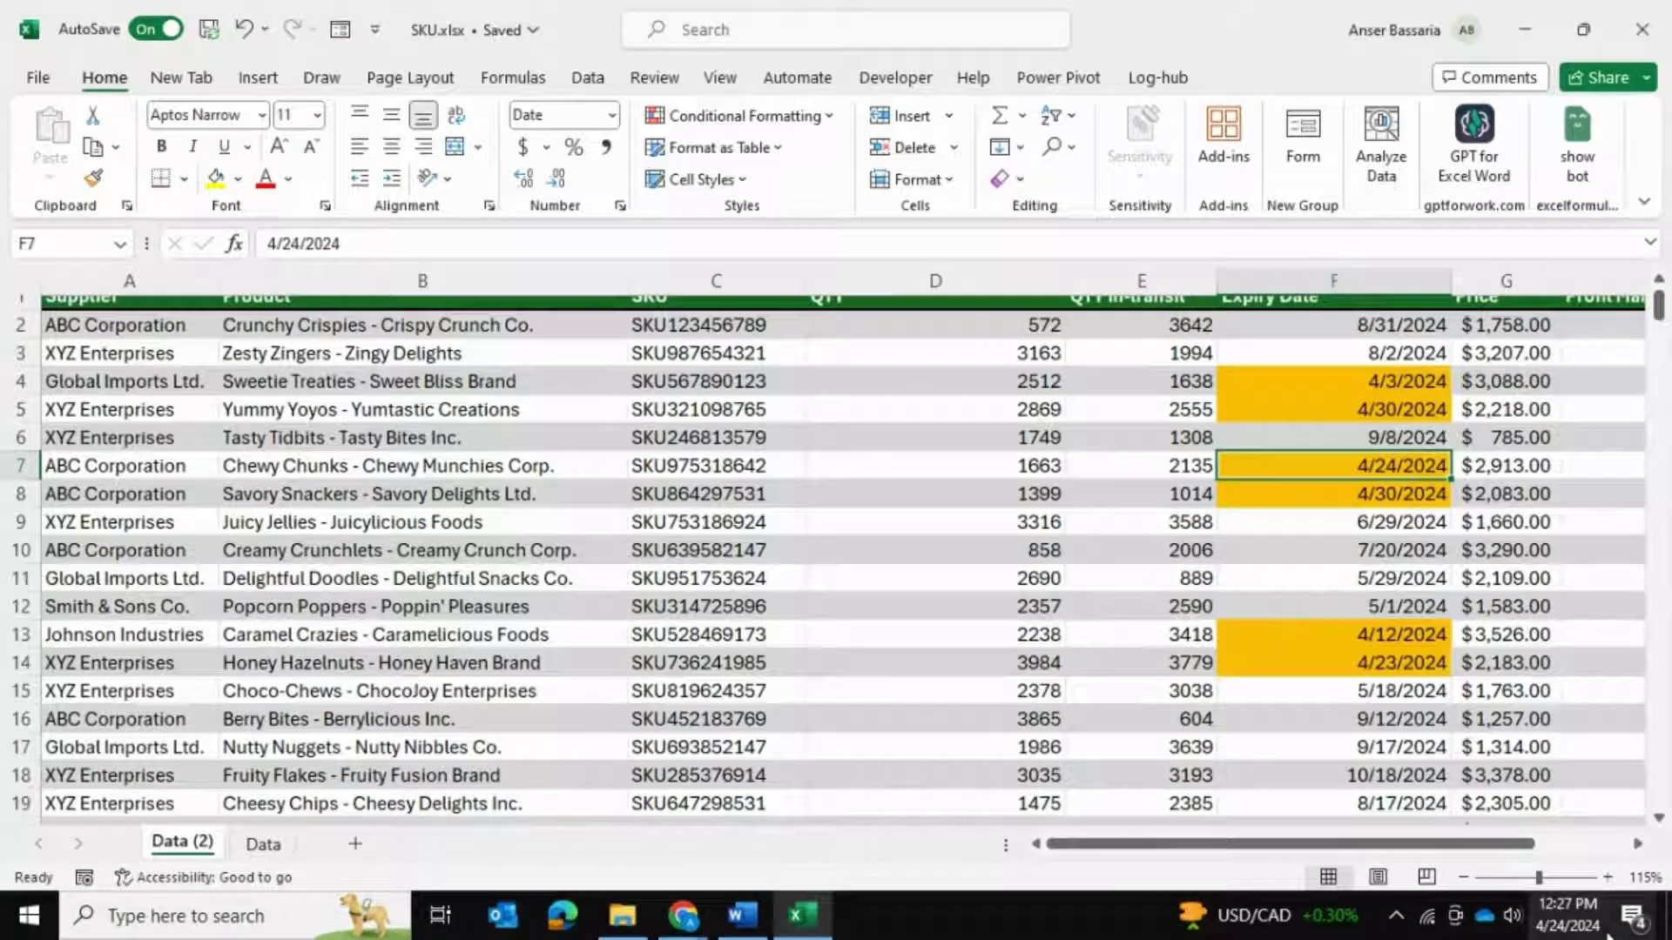
click(1600, 936)
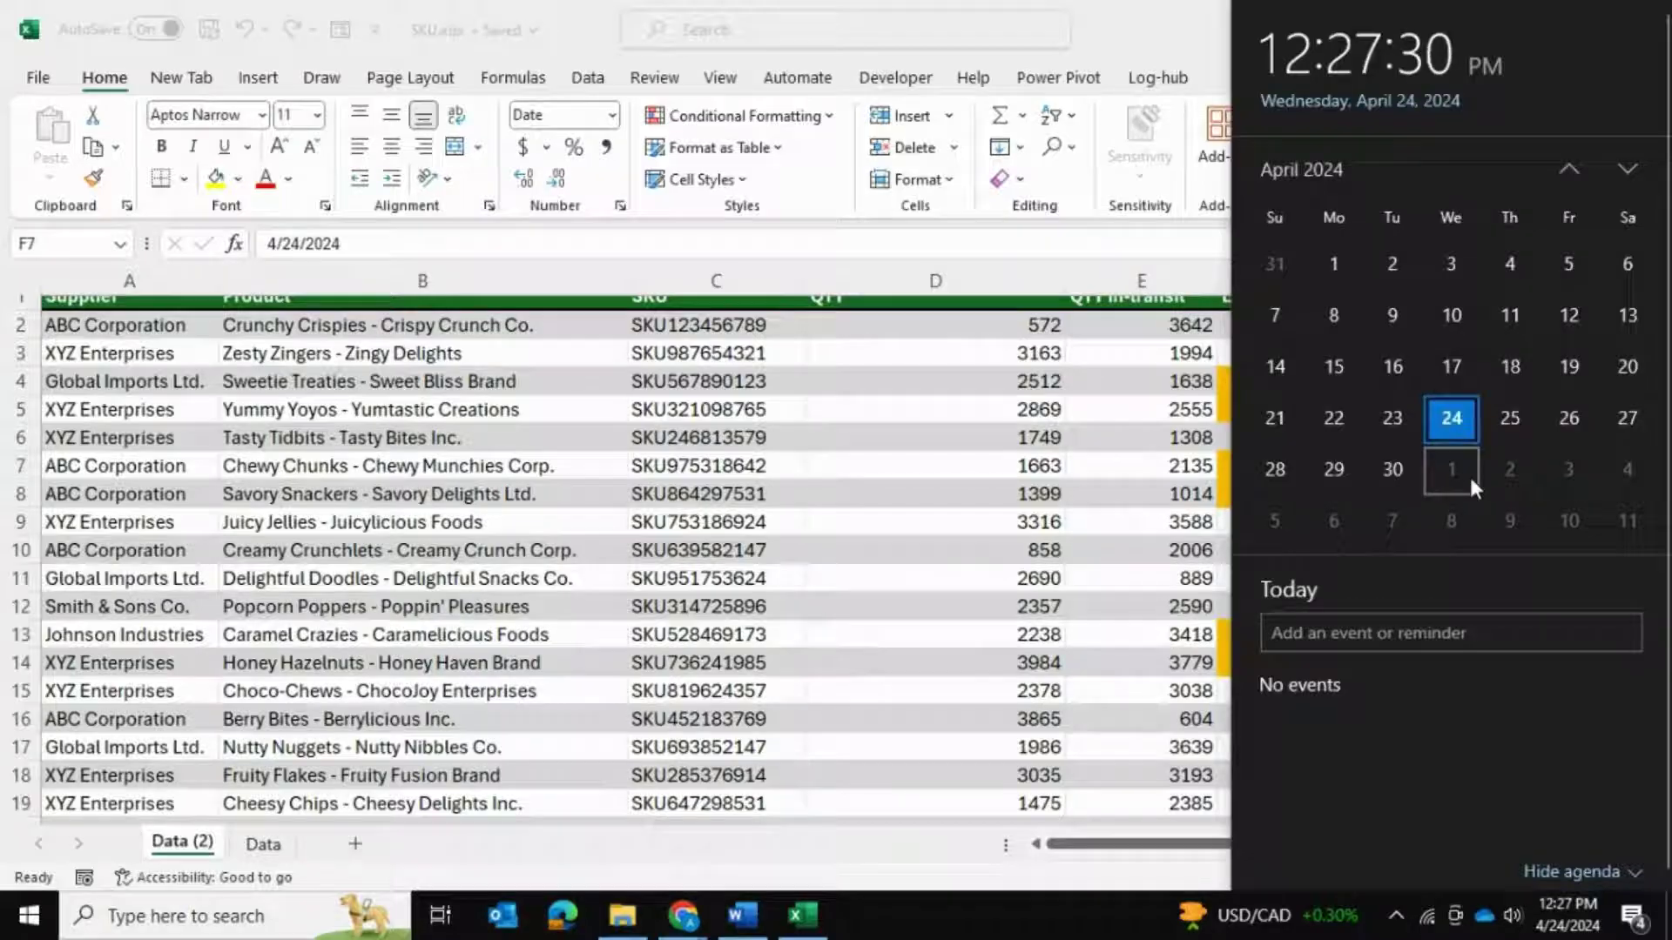
key(Escape)
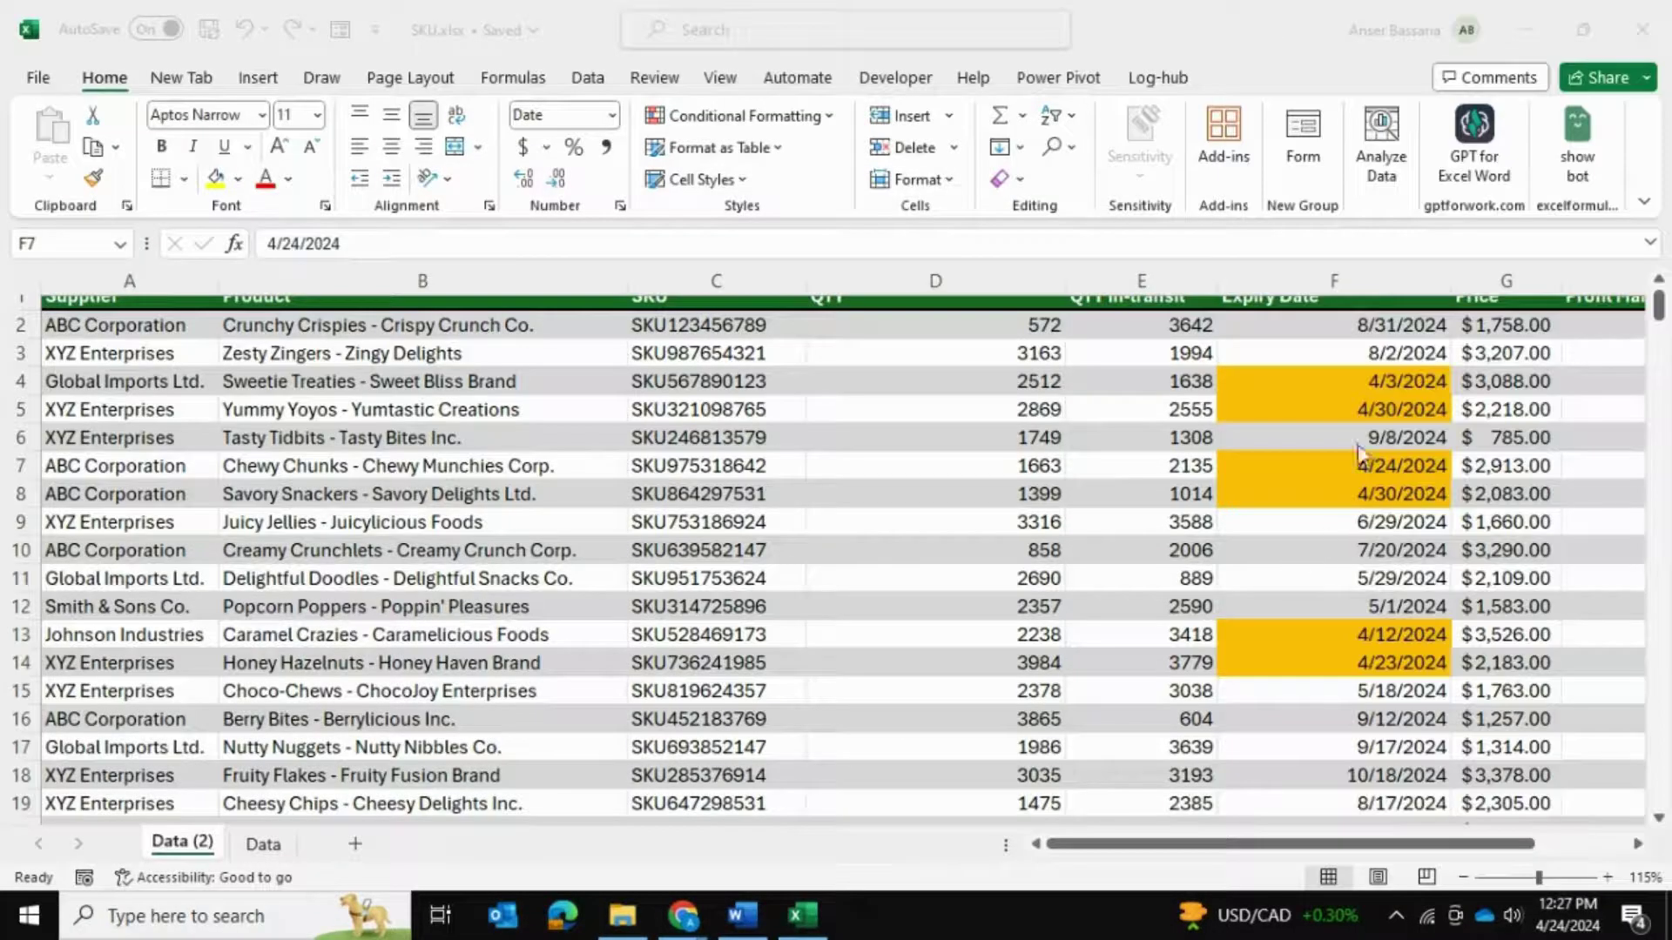
Change F2's expiry date to May 1 (5/1/2024) and reselect it
click(1338, 320)
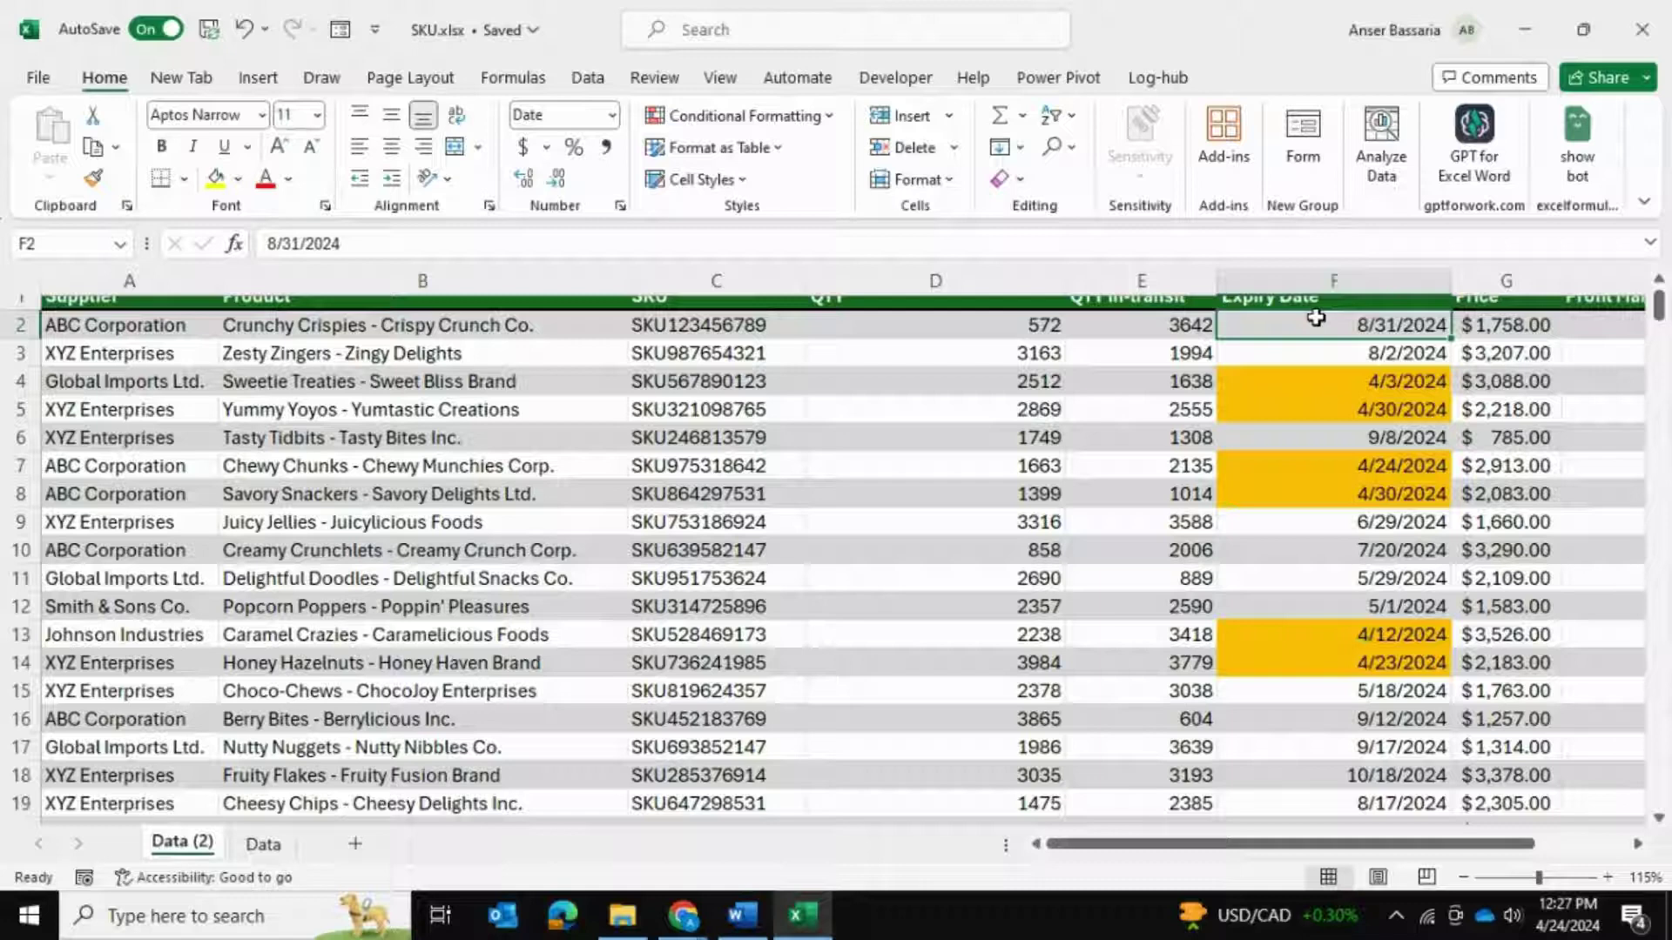
text(may)
key(Return)
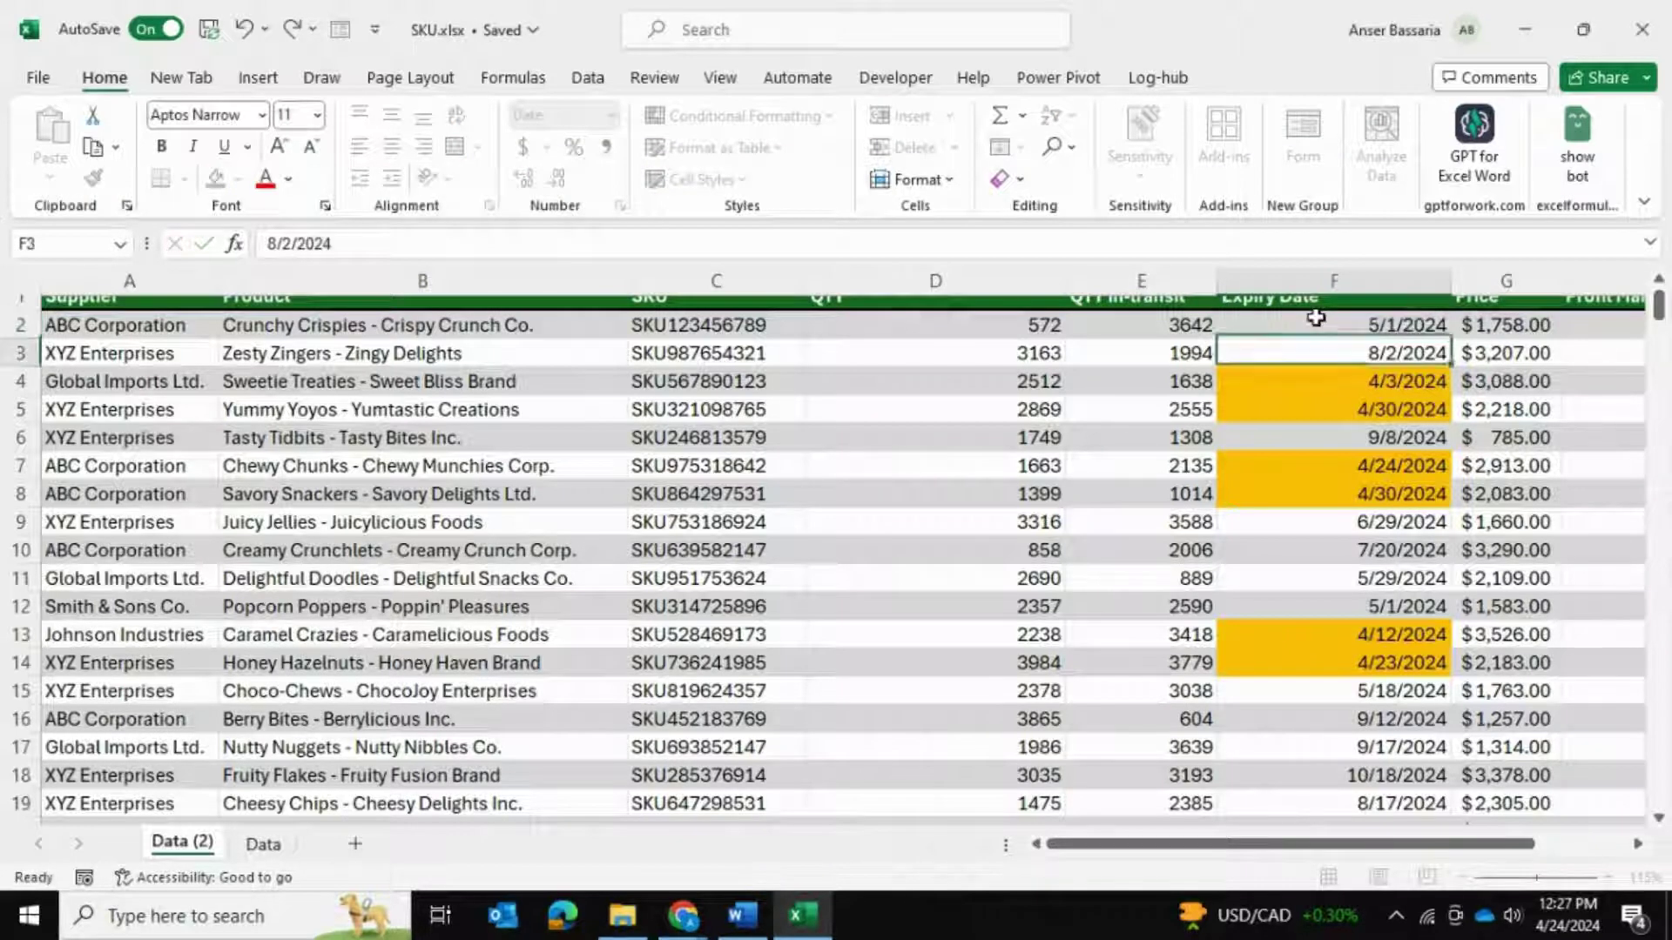
click(1293, 299)
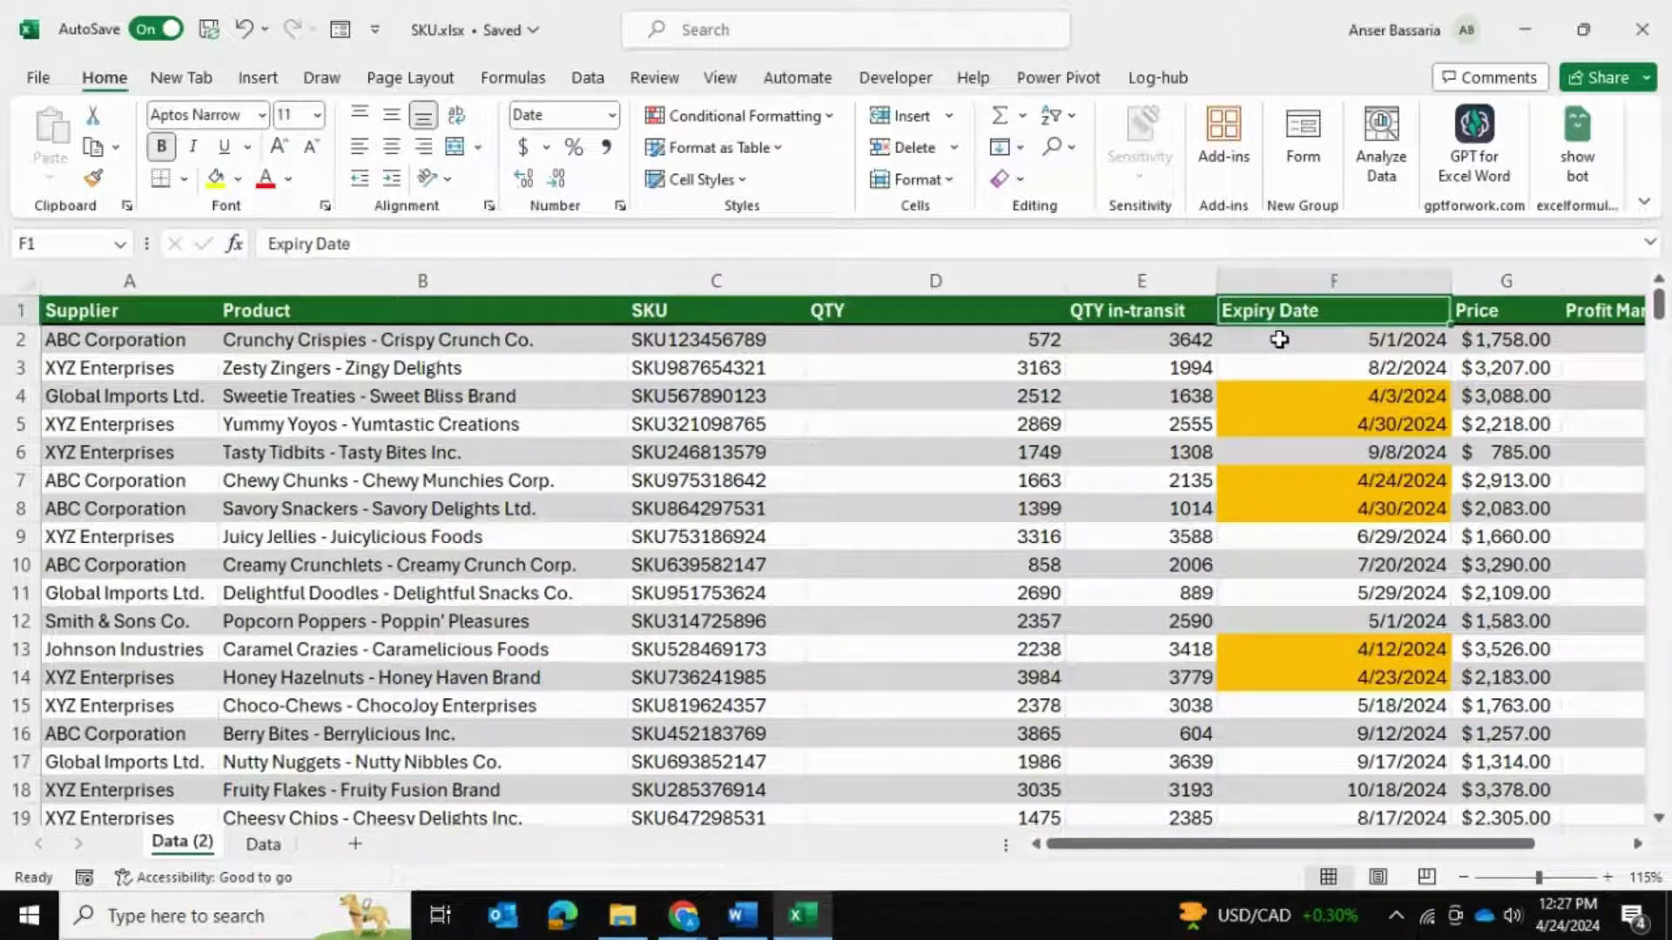
click(1278, 340)
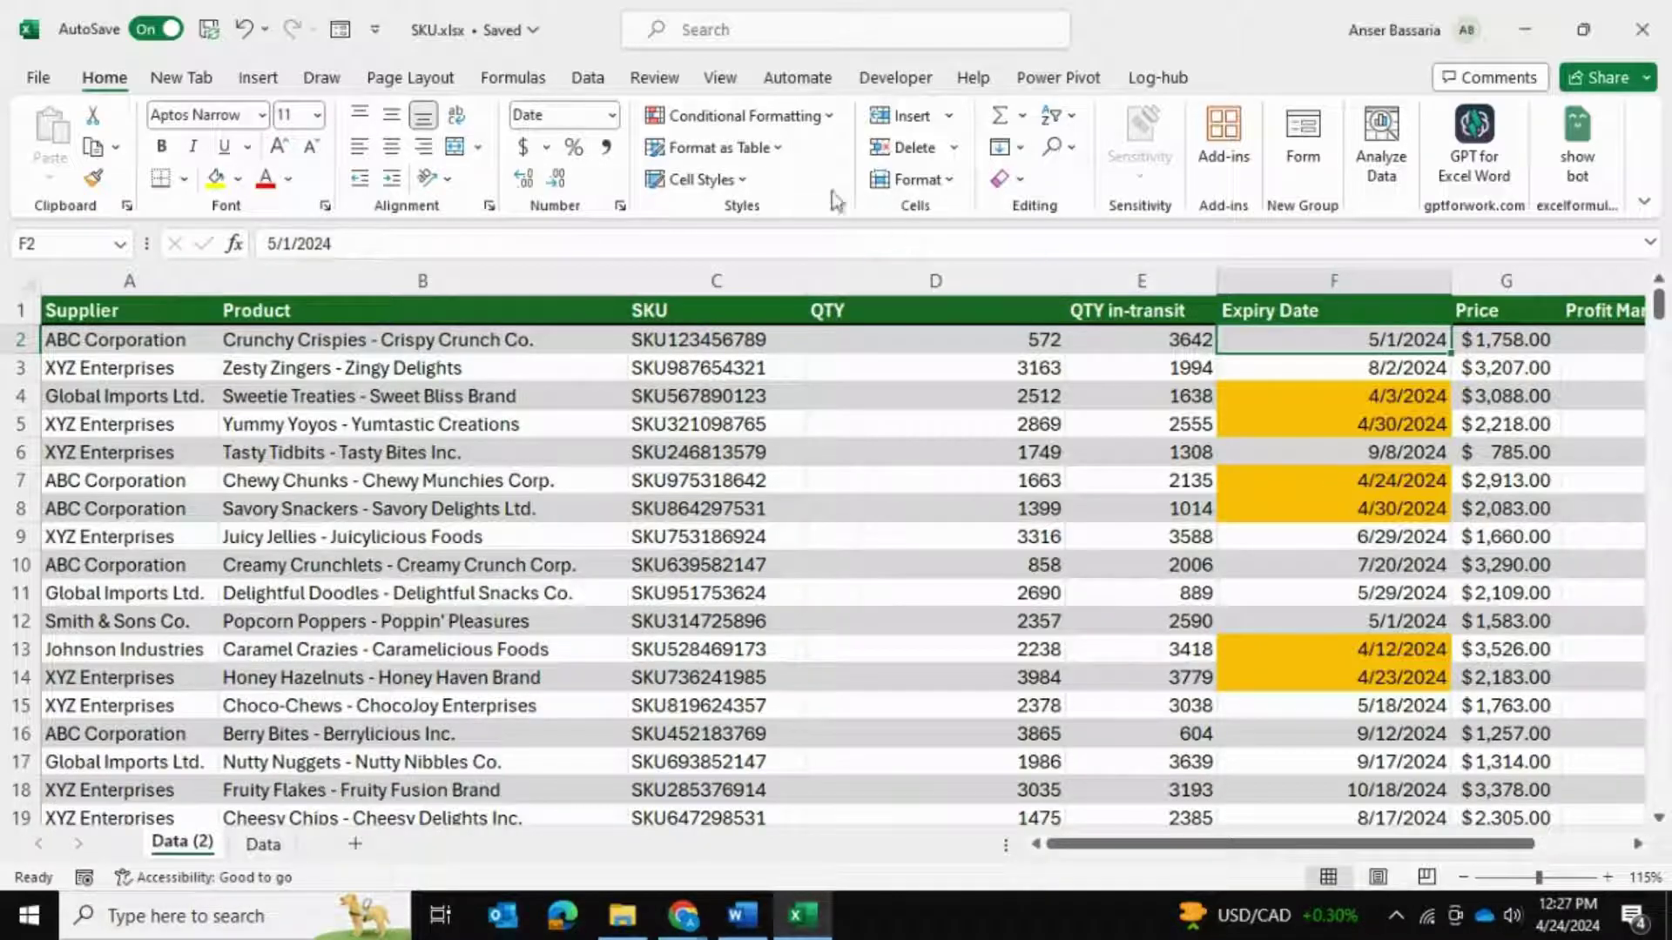
Change the expiry-date rule's <7 to <=7 and apply it to the column
click(745, 115)
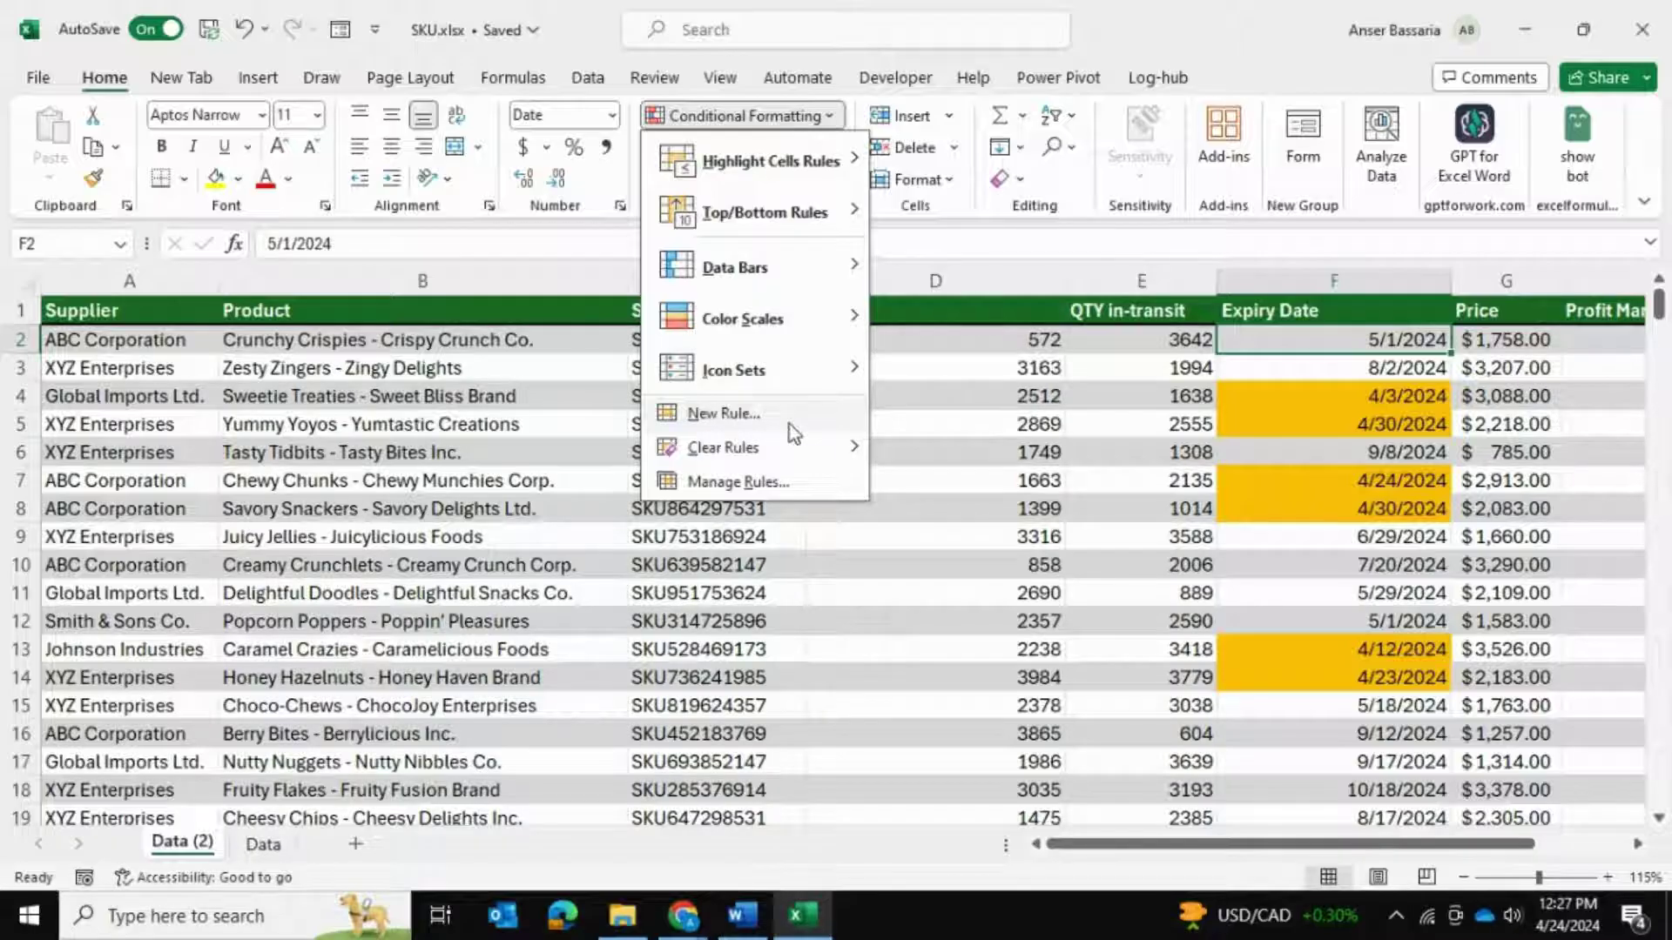
click(745, 481)
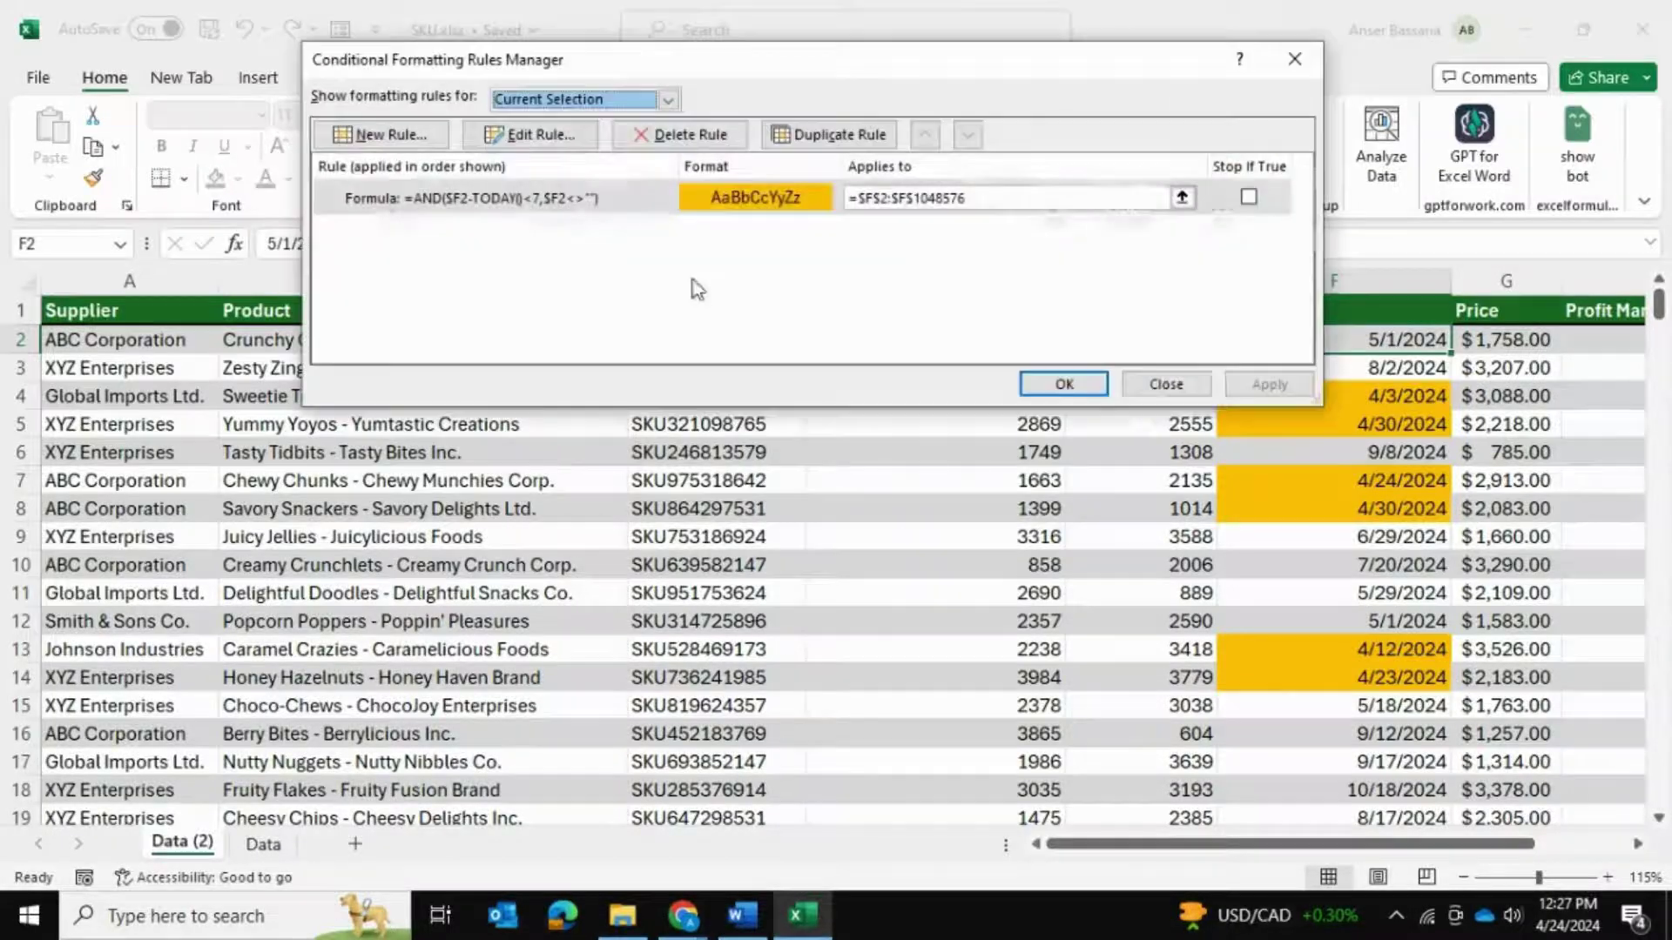
click(528, 134)
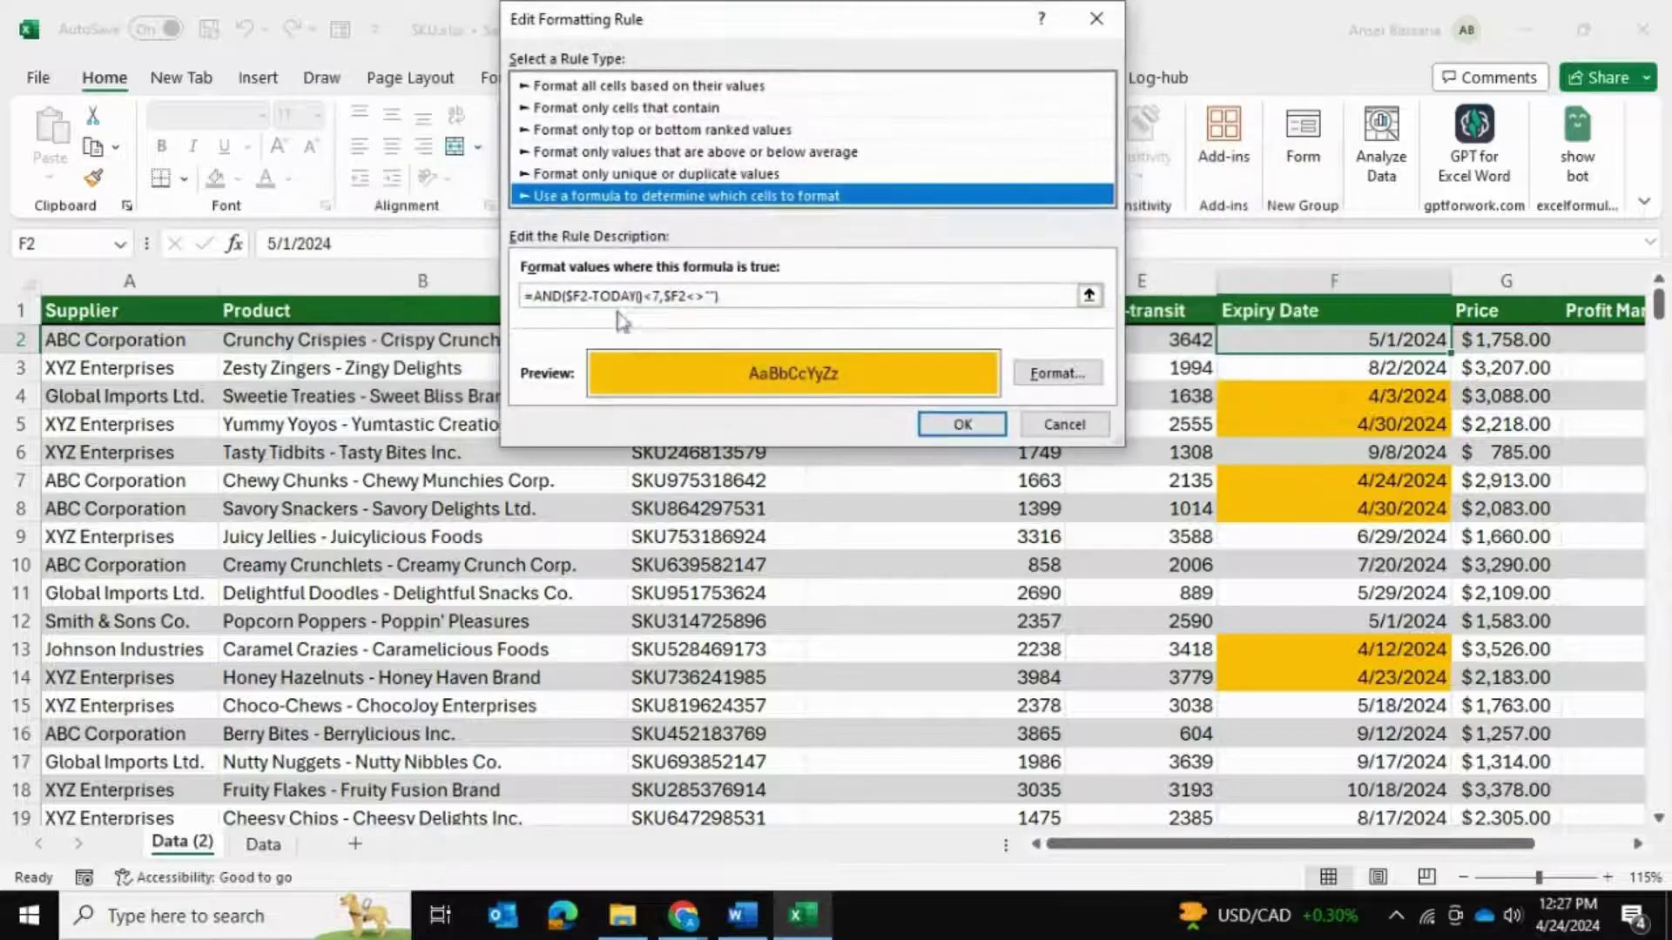
click(635, 296)
text(=)
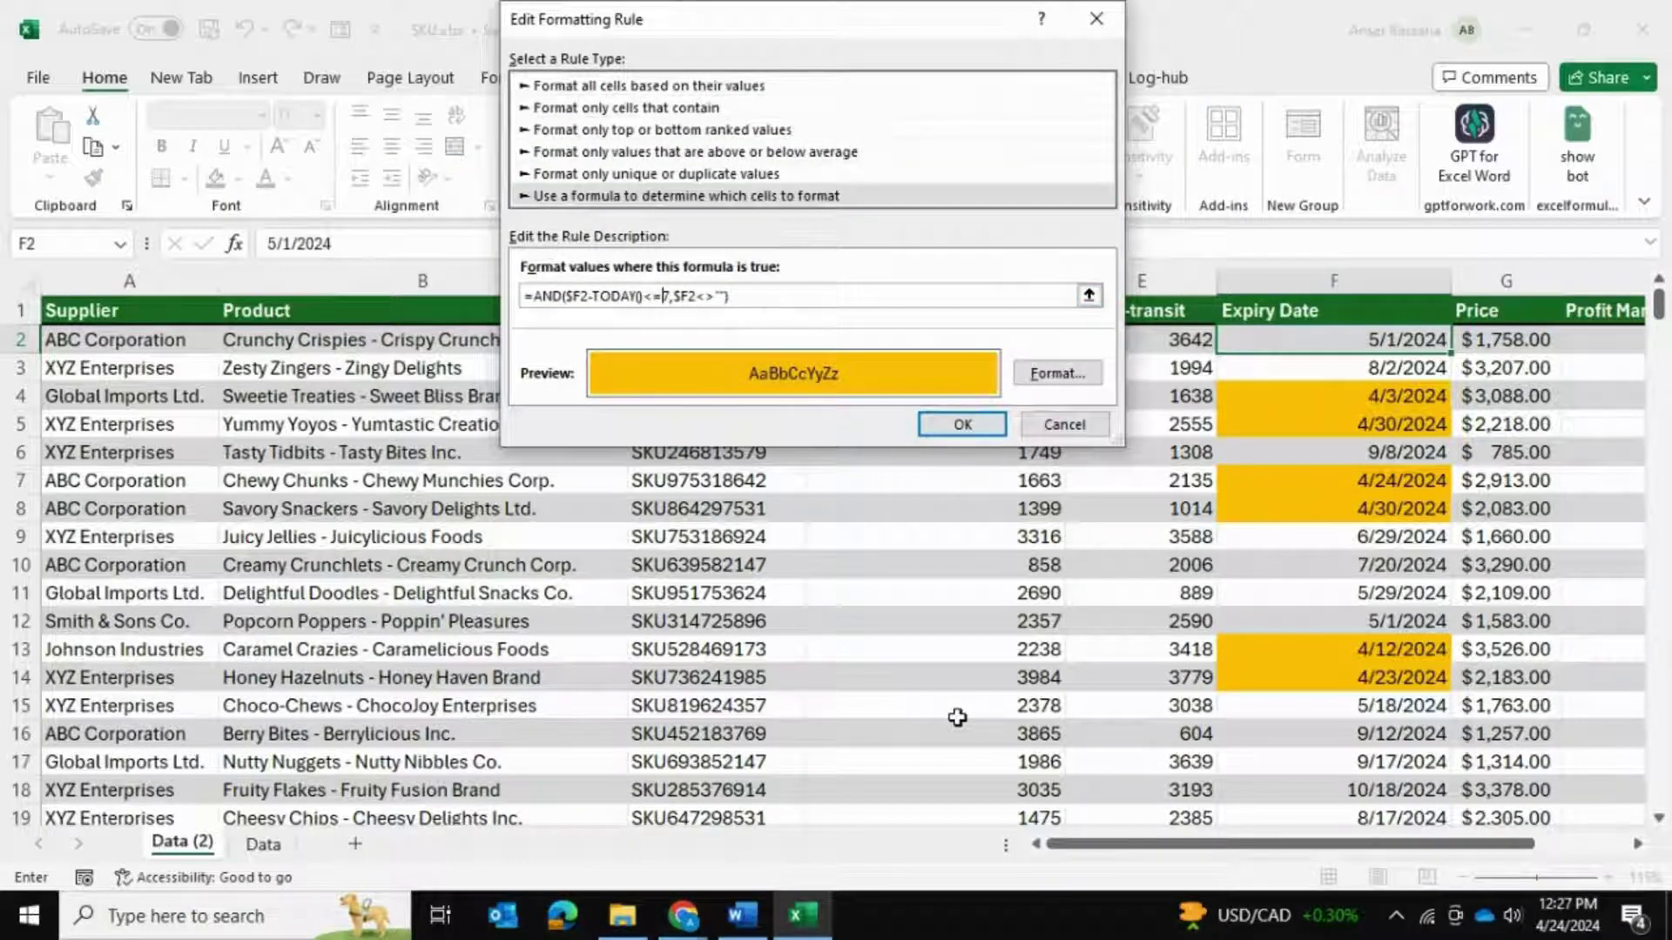
click(963, 423)
click(1241, 383)
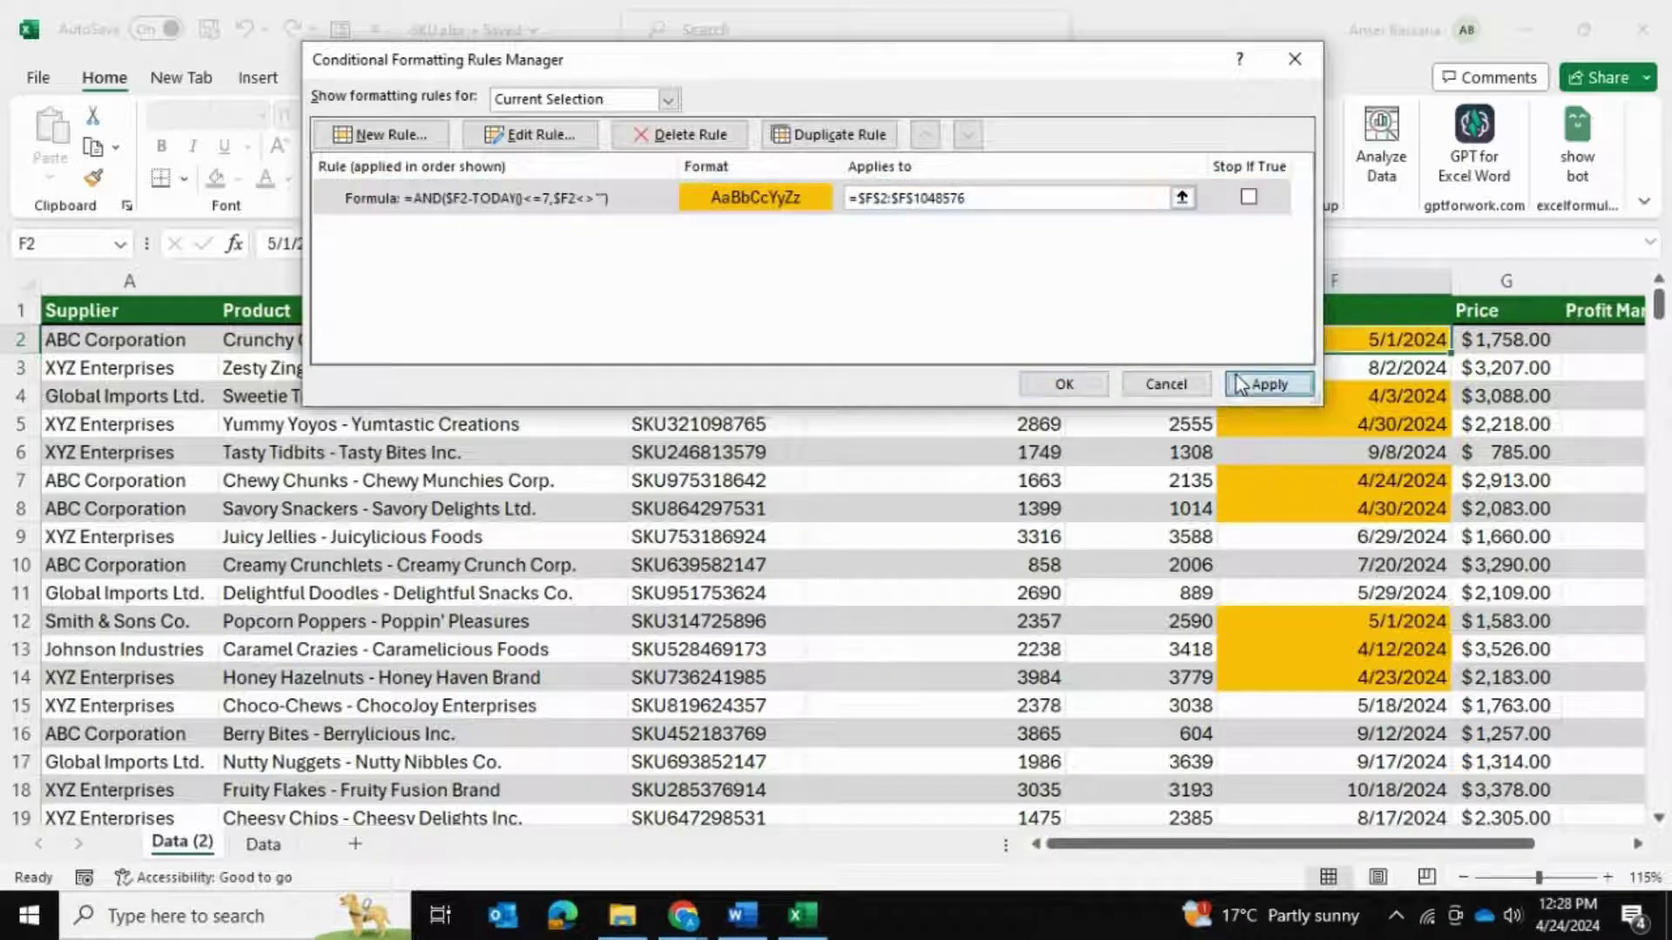
click(1064, 384)
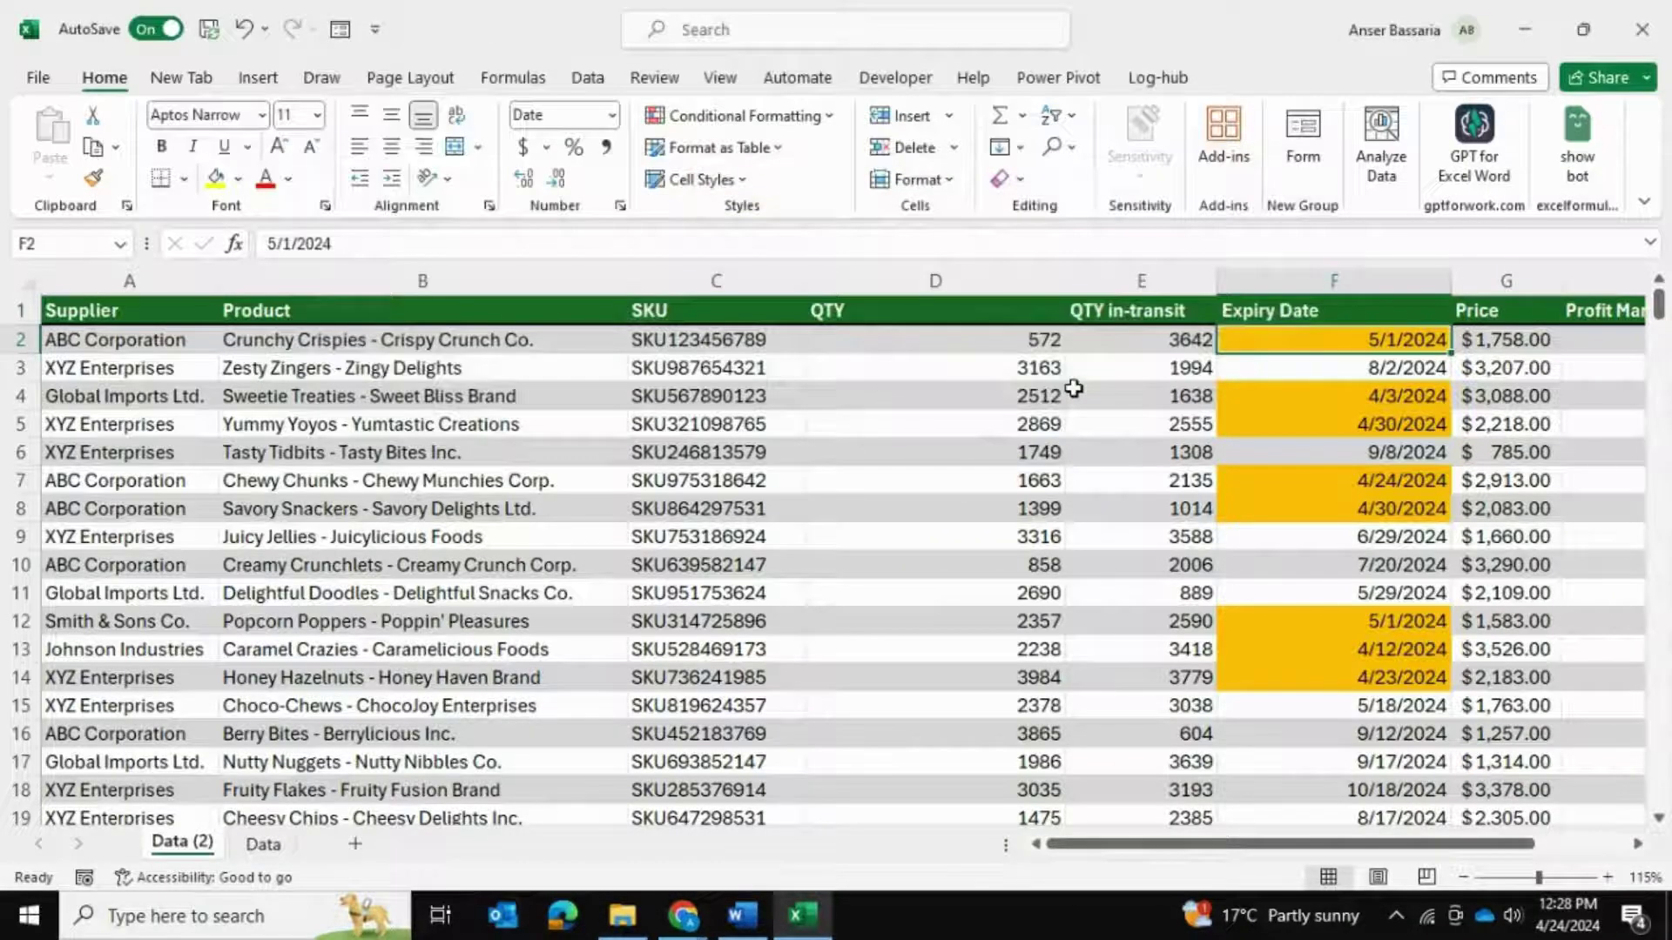